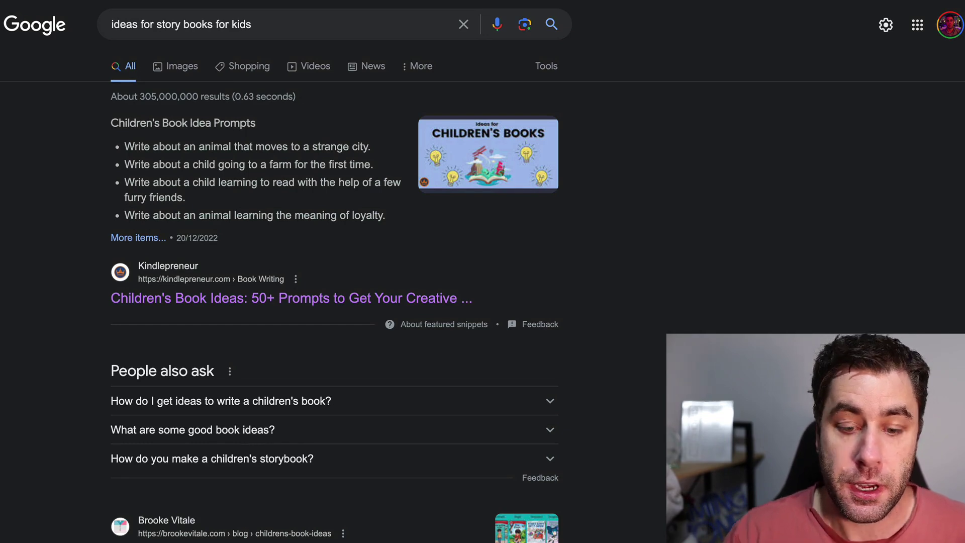
pyautogui.click(341, 297)
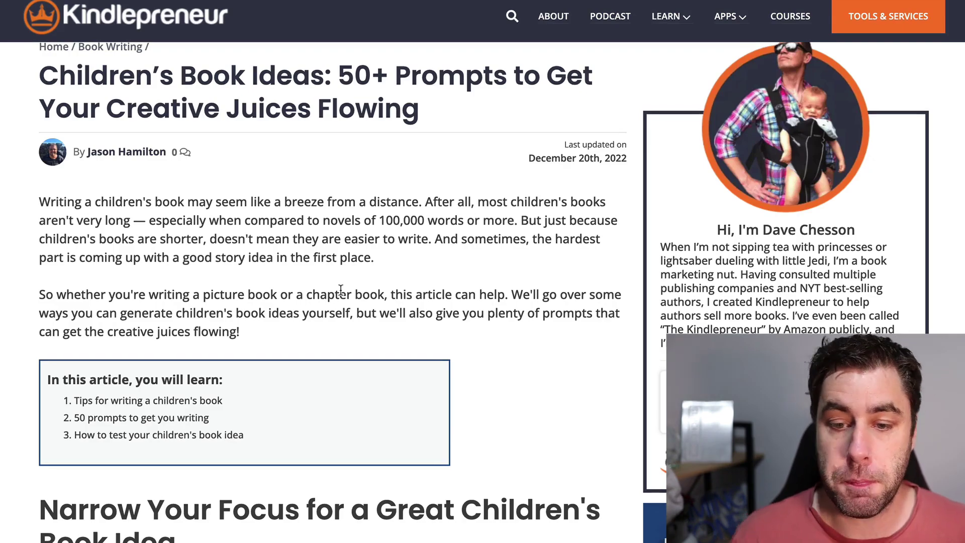
pyautogui.scroll(-20, 347, 246)
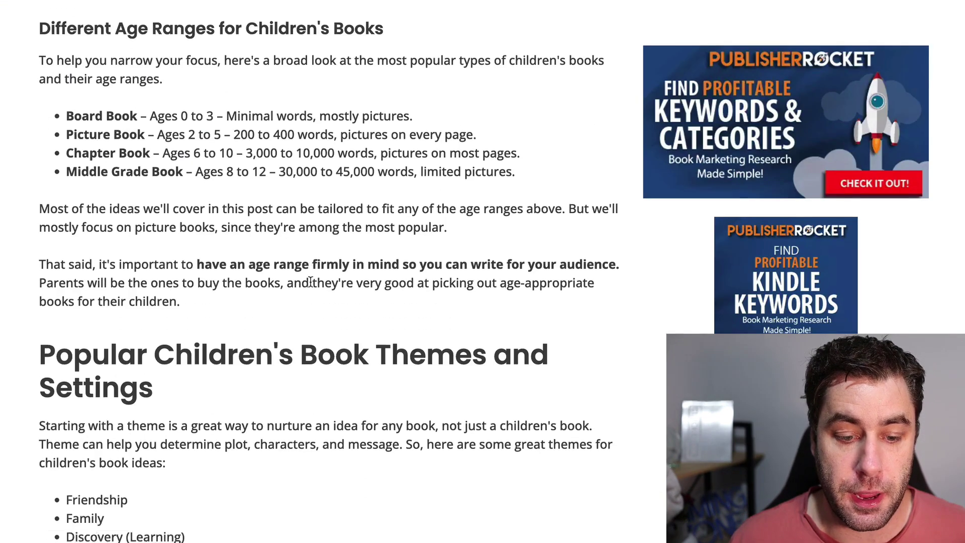
pyautogui.scroll(-10, 173, 151)
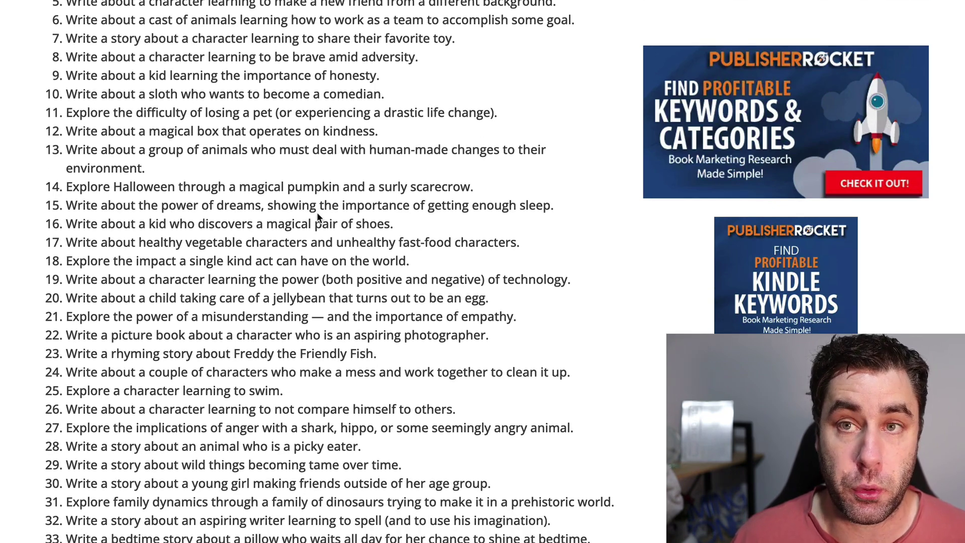
pyautogui.scroll(-3, 316, 212)
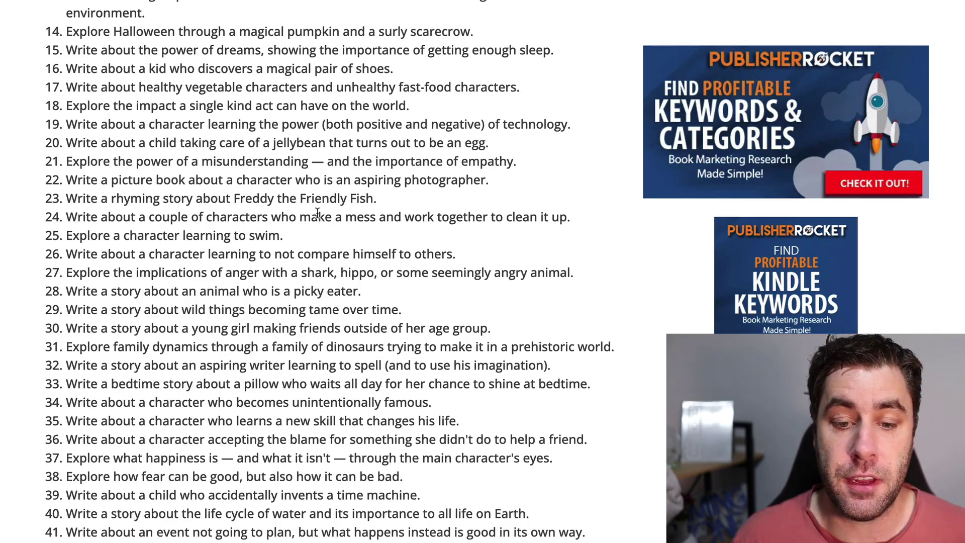
pyautogui.scroll(-7, 317, 212)
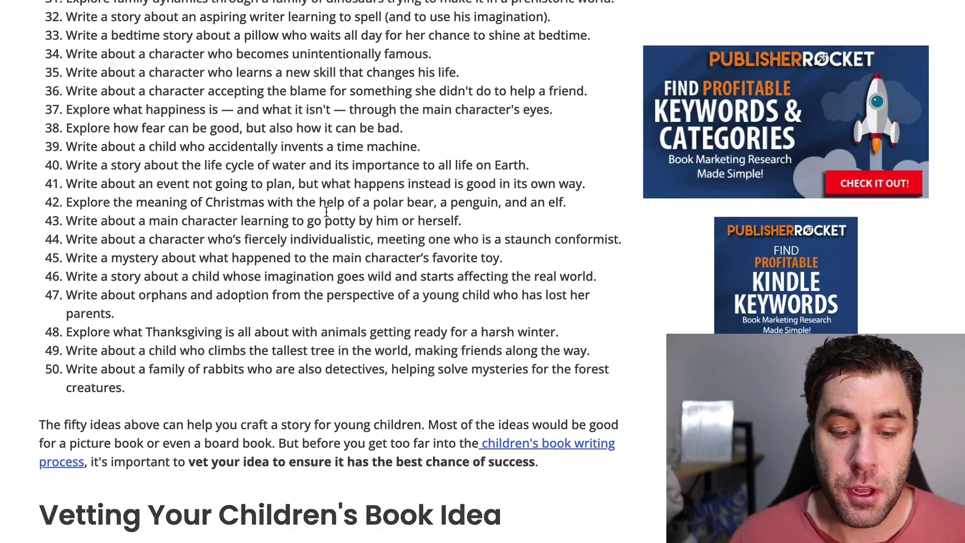
pyautogui.scroll(-6, 326, 216)
pyautogui.scroll(-7, 333, 217)
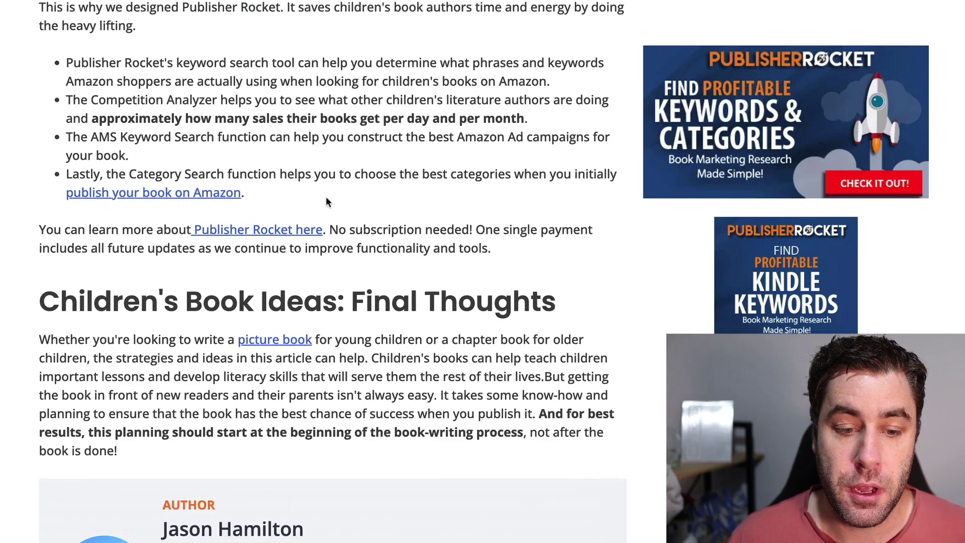
pyautogui.scroll(5, 327, 203)
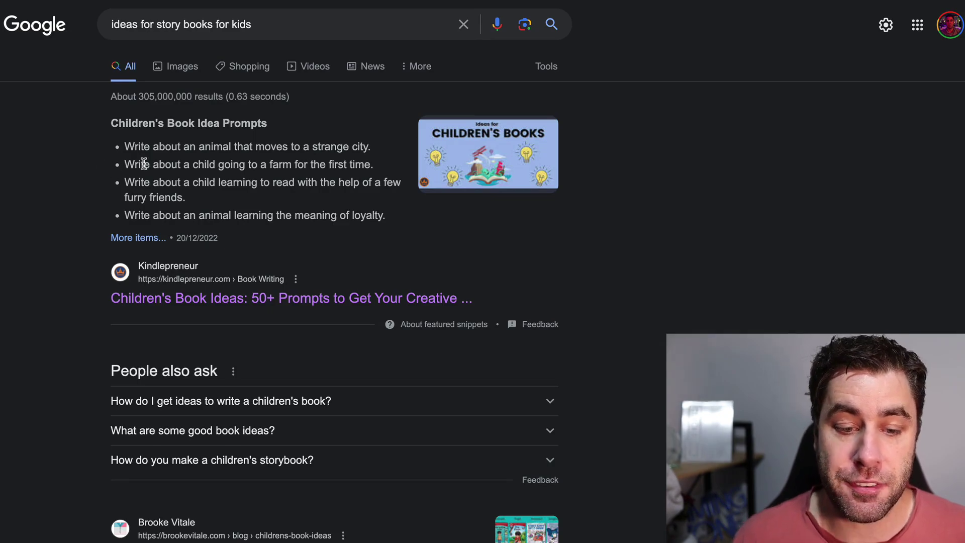
# Scroll through the Google story-idea results and image pack
pyautogui.scroll(-15, 161, 171)
pyautogui.scroll(-9, 179, 181)
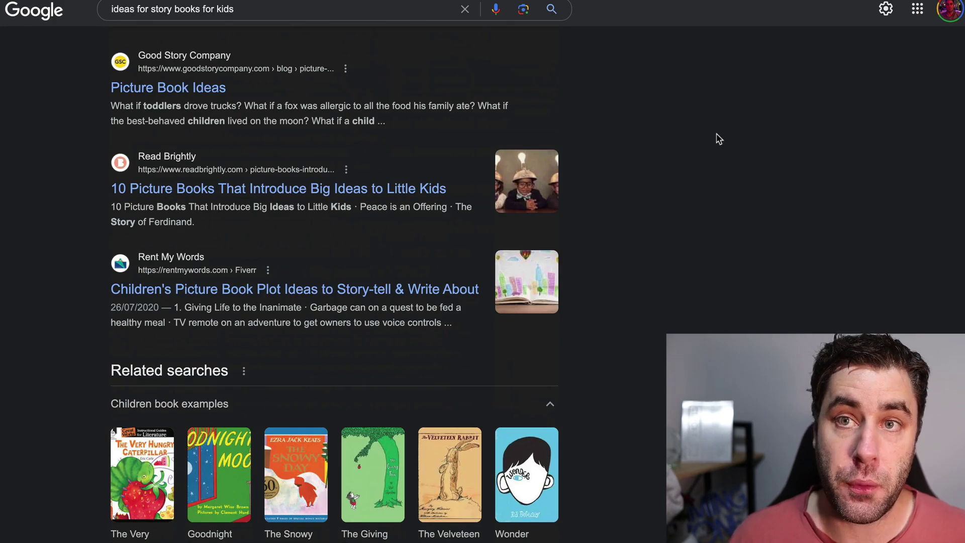
pyautogui.scroll(11, 719, 140)
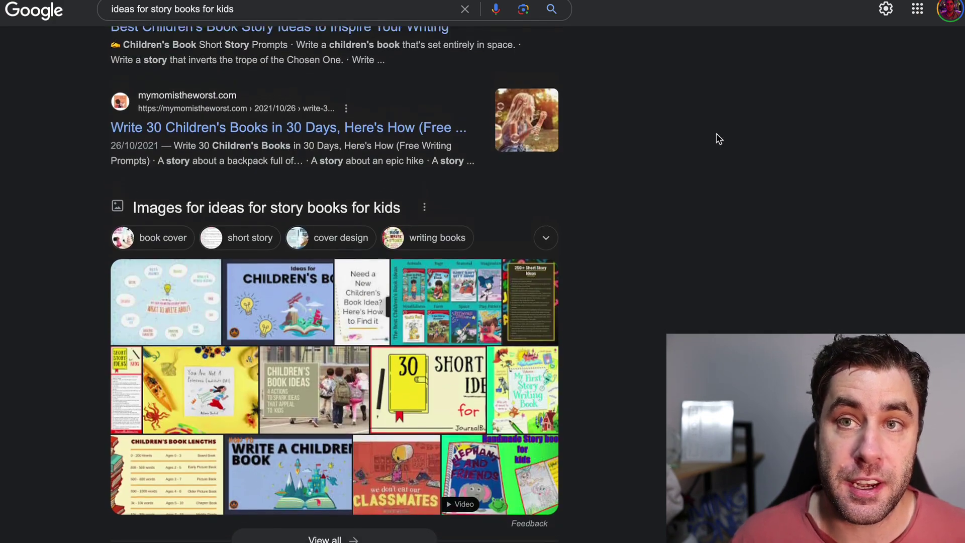
pyautogui.scroll(5, 719, 139)
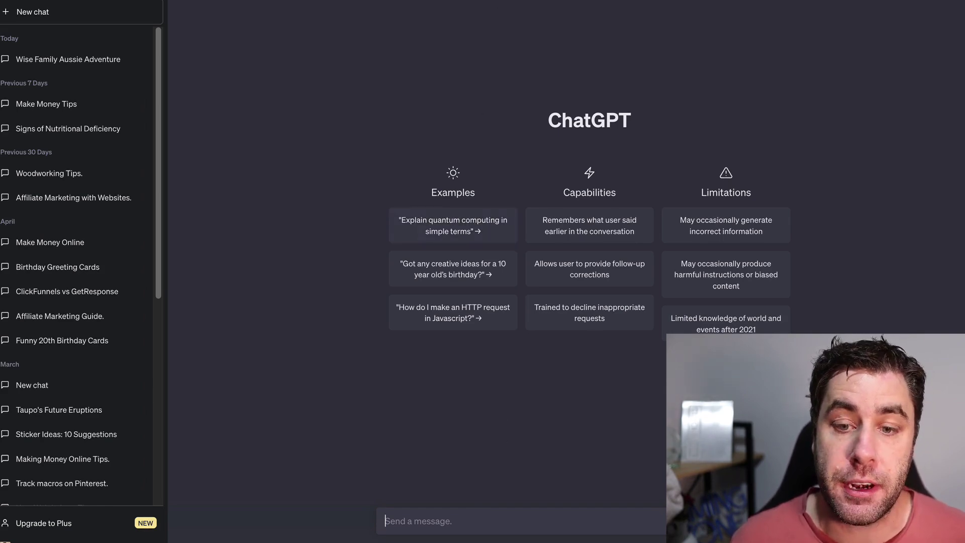
# Open the 'Wise Family Aussie Adventure' chat and scroll through its generated chapters
pyautogui.click(67, 58)
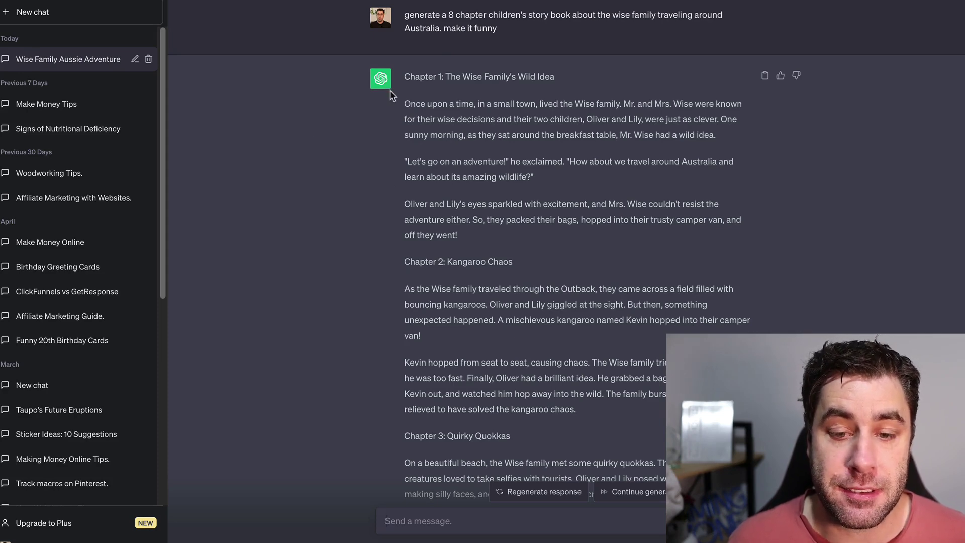
pyautogui.scroll(-2, 417, 78)
pyautogui.scroll(-10, 453, 152)
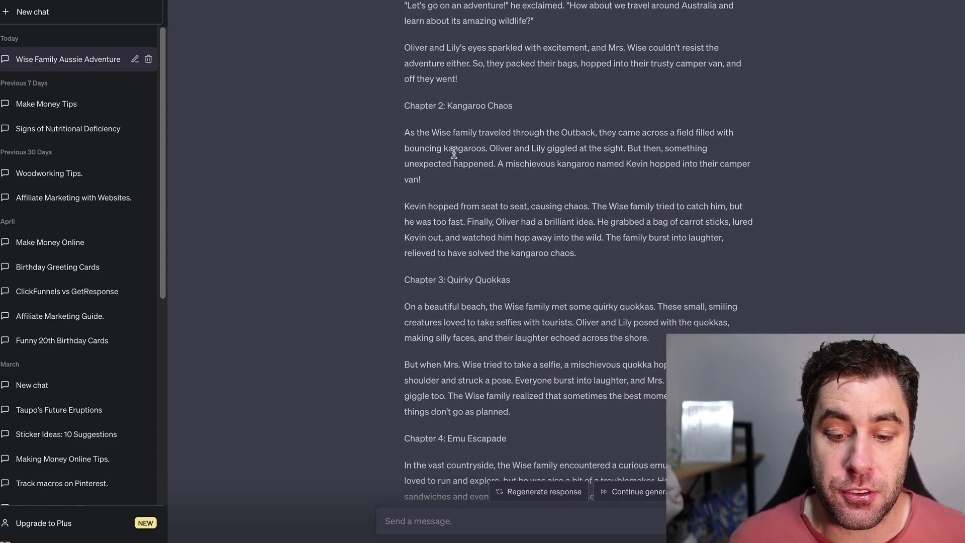
pyautogui.scroll(-2, 453, 151)
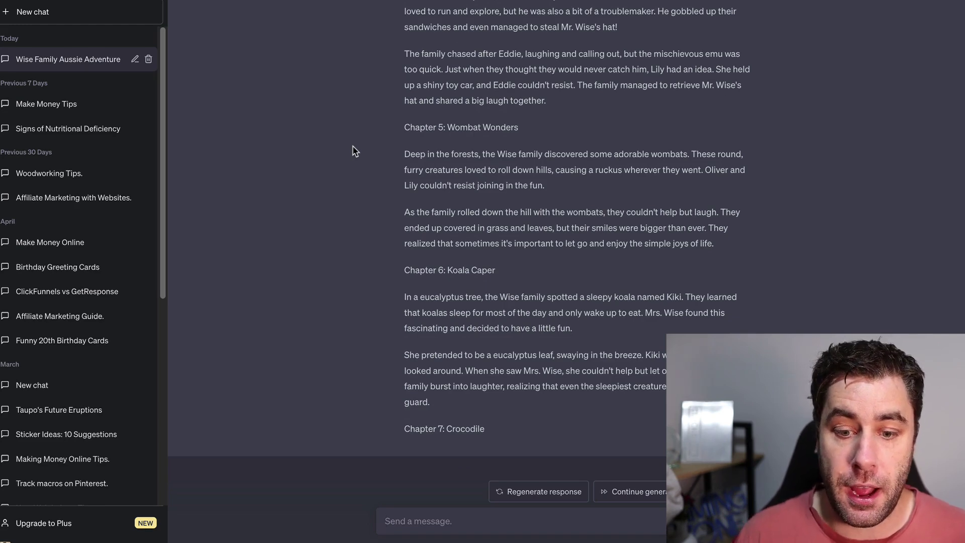
pyautogui.scroll(15, 474, 248)
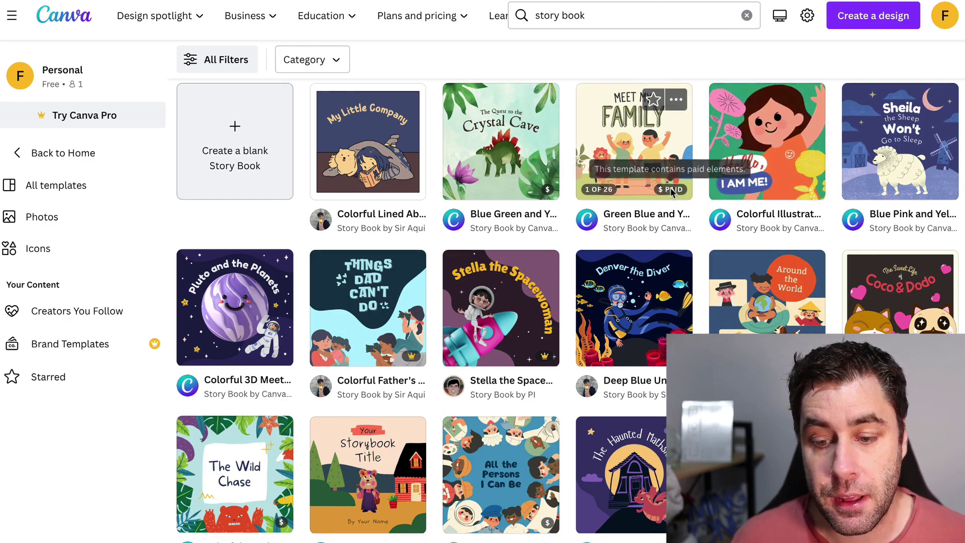
# Browse the grid of Story Book template results for 'story book'
pyautogui.scroll(-1, 672, 192)
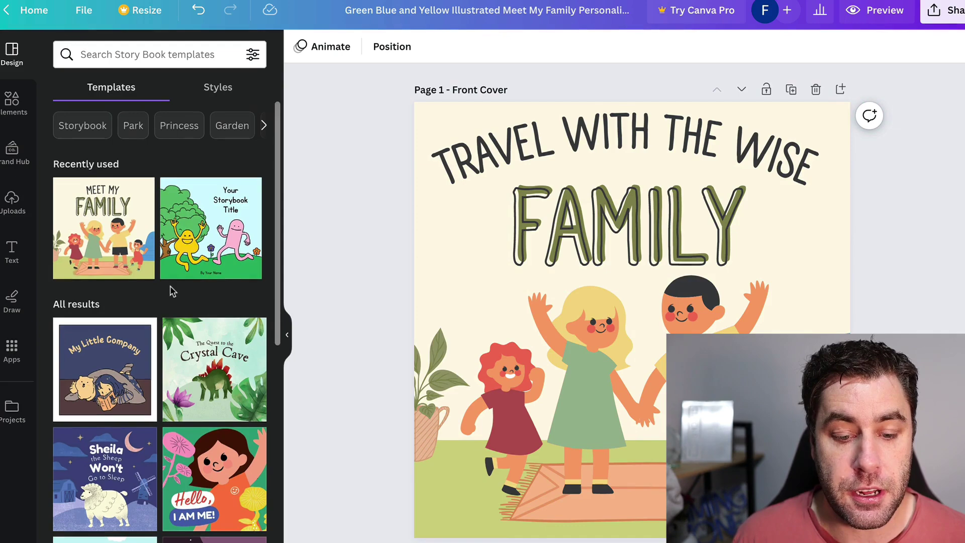
# Review the 'Travel with the Wise Family' story book cover and its pages
pyautogui.scroll(-1, 177, 284)
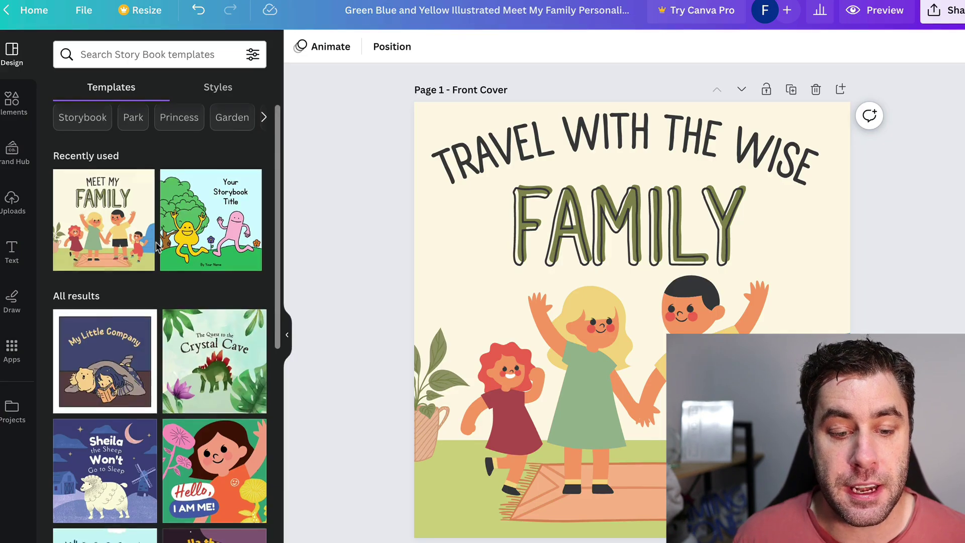
pyautogui.scroll(-6, 173, 238)
pyautogui.scroll(-7, 173, 237)
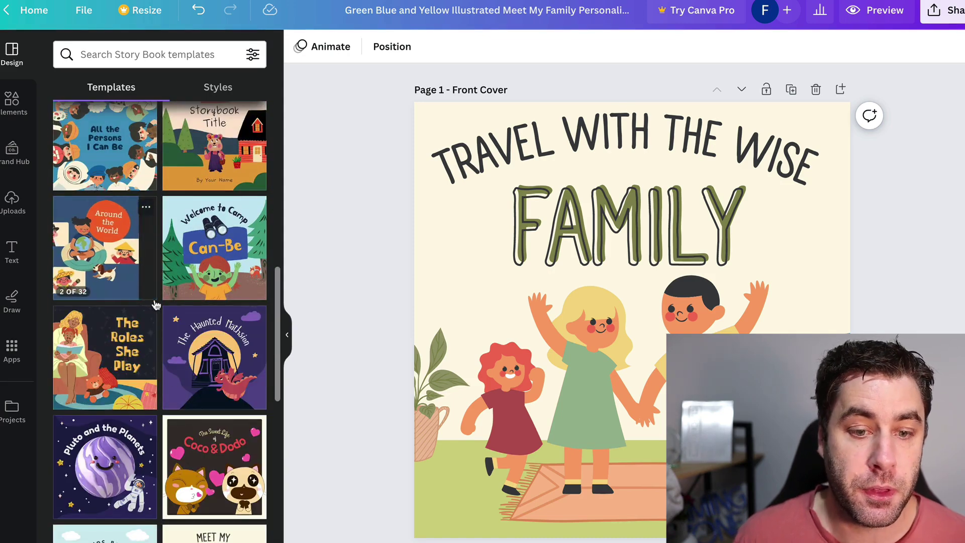
pyautogui.scroll(-3, 161, 301)
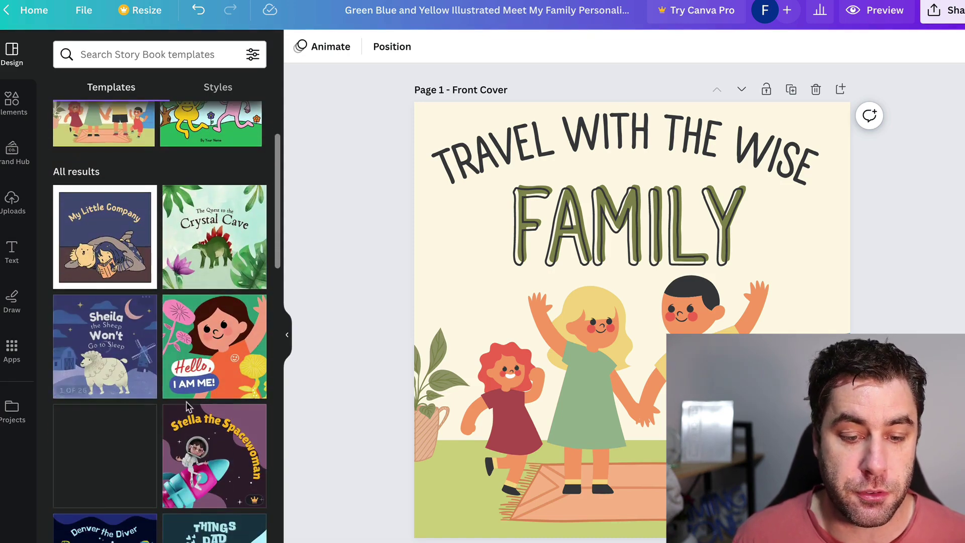
pyautogui.scroll(3, 166, 326)
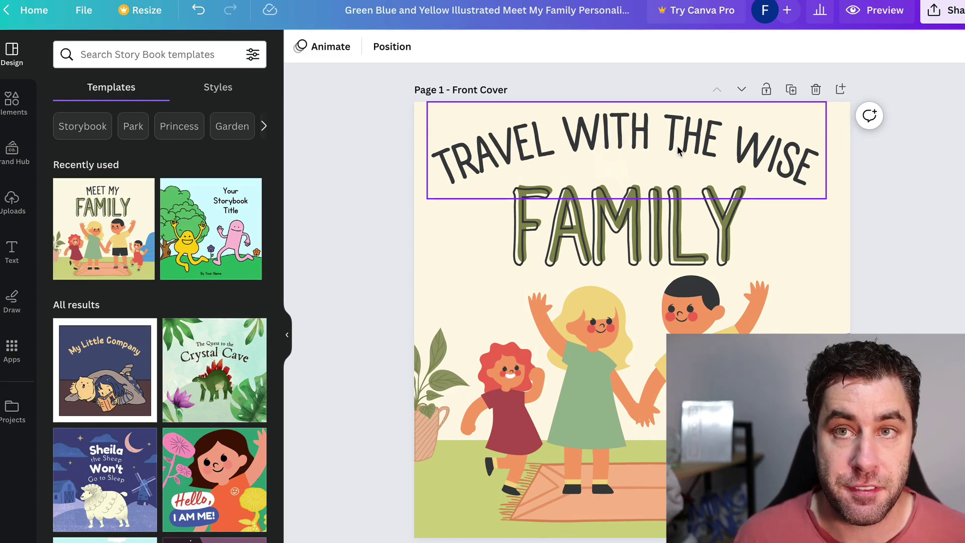
pyautogui.scroll(-9, 678, 150)
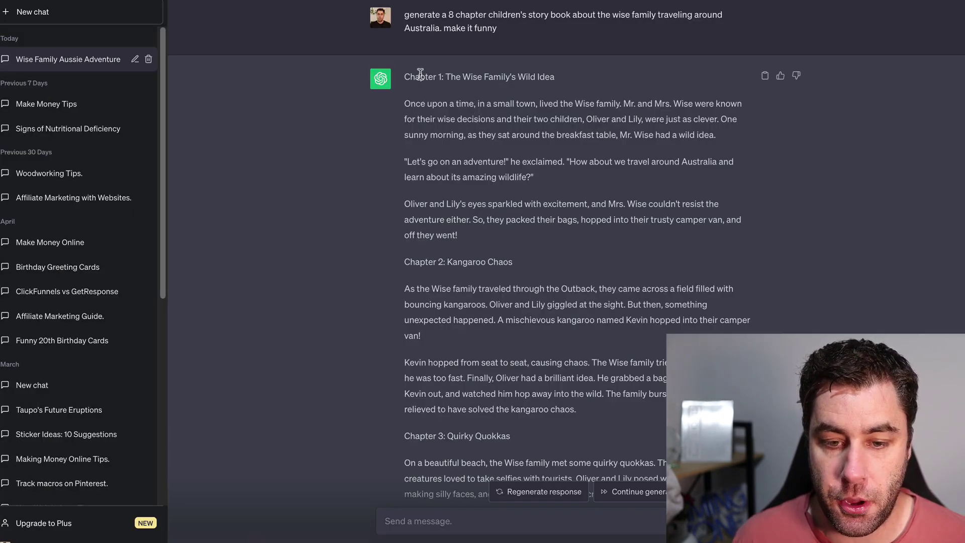
# Replace page 2's title placeholder with 'Chapter 1: The Wise Family's Wild Idea'
pyautogui.moveTo(406, 77)
pyautogui.mouseDown()
pyautogui.moveTo(536, 76)
pyautogui.moveTo(402, 78)
pyautogui.mouseUp()
pyautogui.hotkey('ctrl', 'c')
pyautogui.click(539, 78)
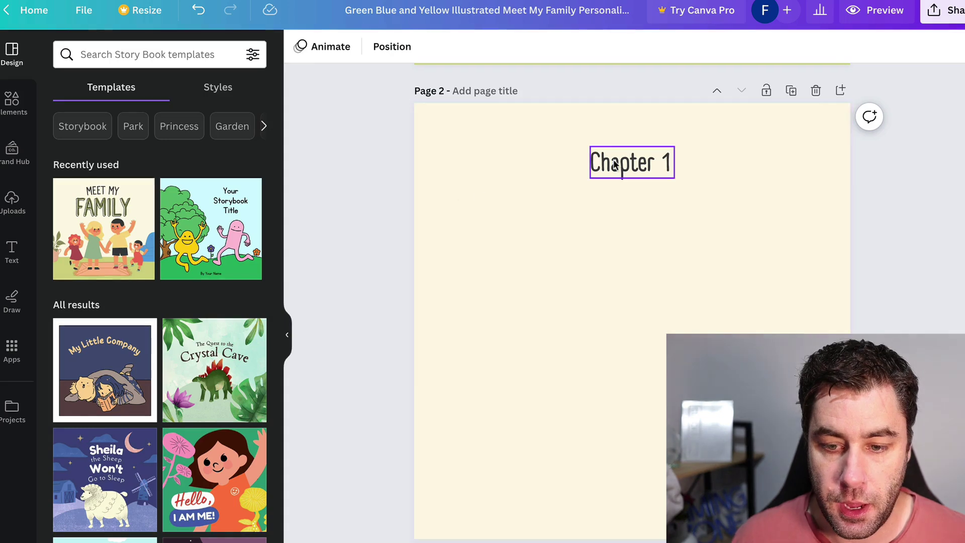
pyautogui.click(672, 162)
pyautogui.click(671, 162)
pyautogui.click(570, 159)
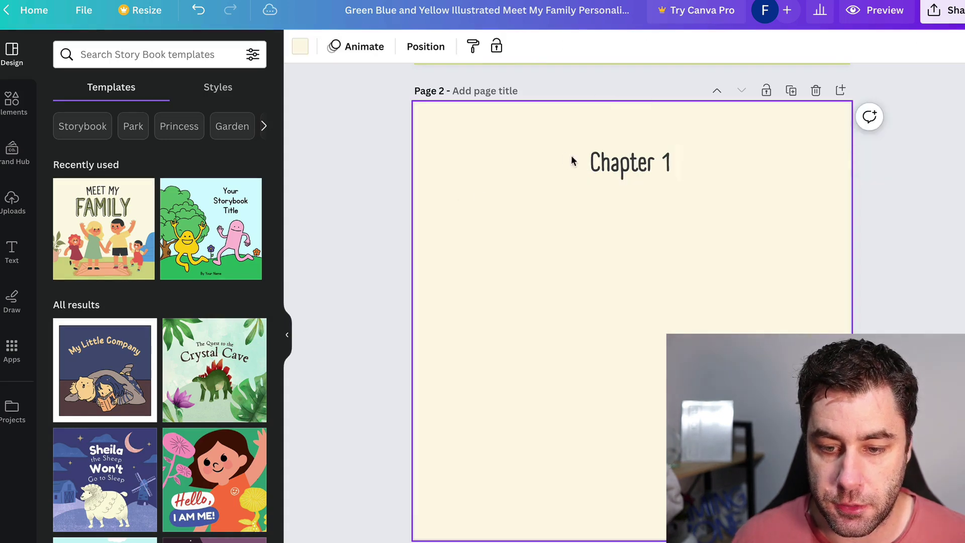
pyautogui.click(593, 162)
pyautogui.moveTo(593, 161); pyautogui.dragTo(692, 168)
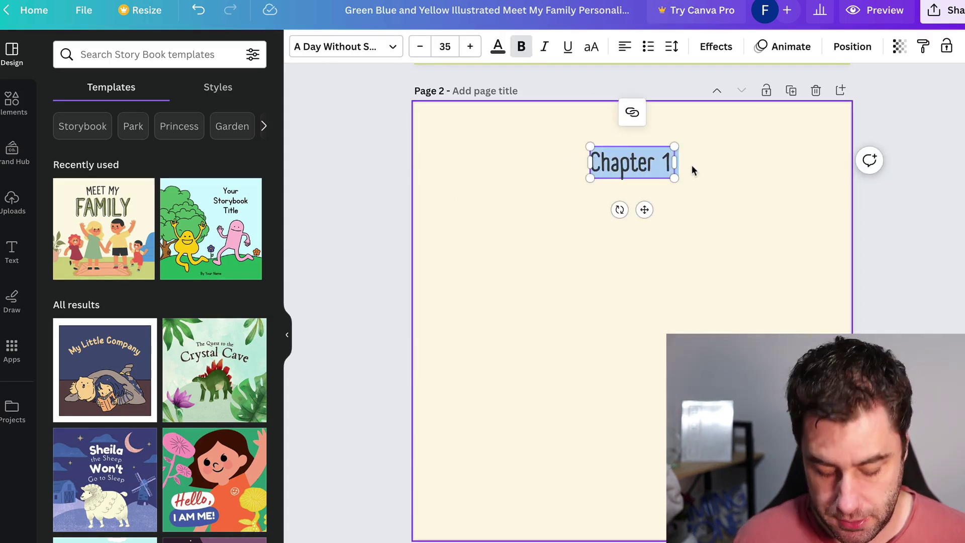
pyautogui.hotkey('ctrl', 'v')
# Widen the title box to one line and paste a plain copy of the heading below
pyautogui.moveTo(590, 223); pyautogui.dragTo(453, 220)
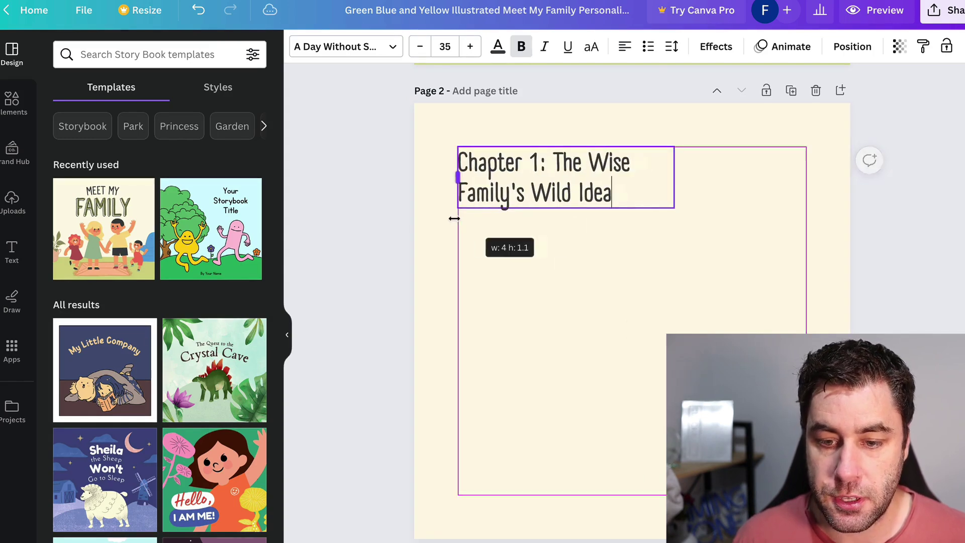
pyautogui.moveTo(676, 175); pyautogui.dragTo(805, 161)
pyautogui.click(704, 226)
pyautogui.click(634, 171)
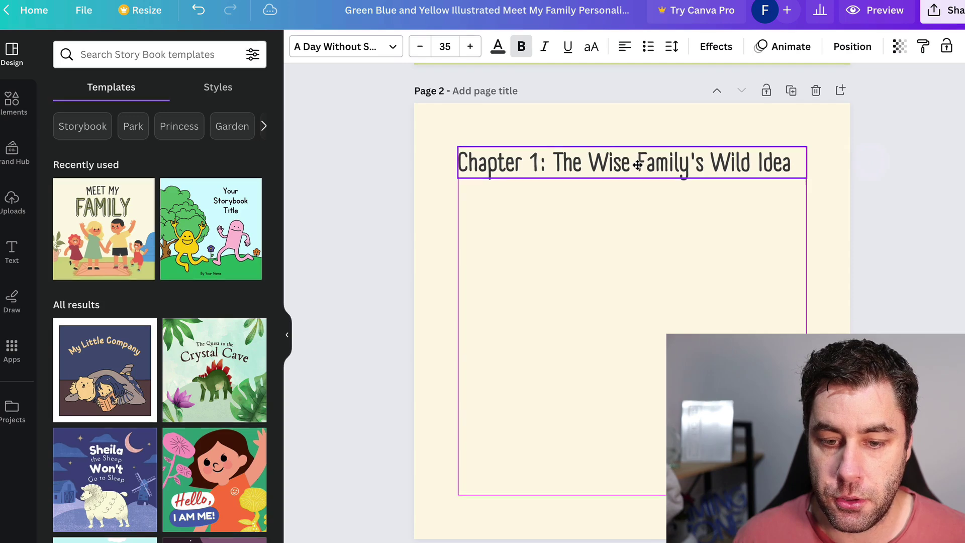
pyautogui.press('Escape')
pyautogui.click(548, 158)
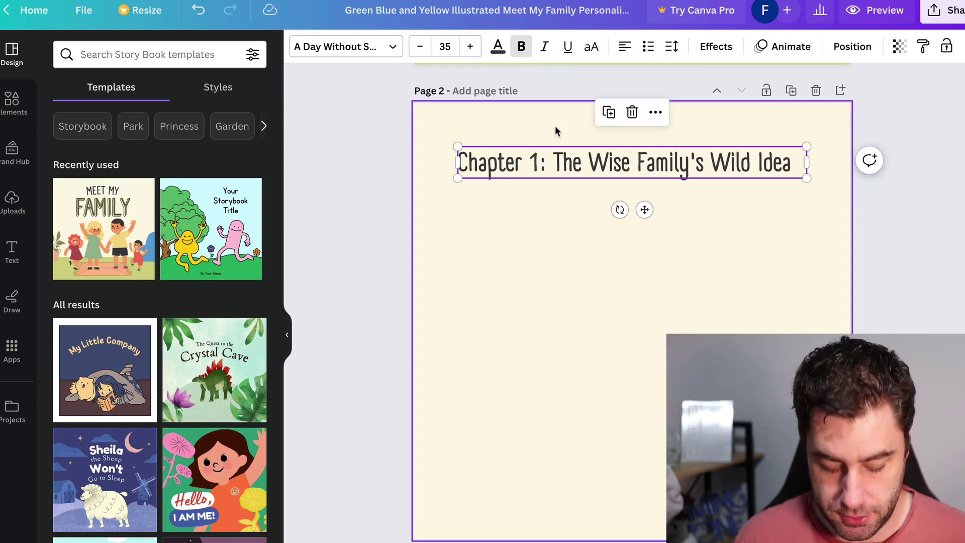
pyautogui.hotkey('ctrl', 'v')
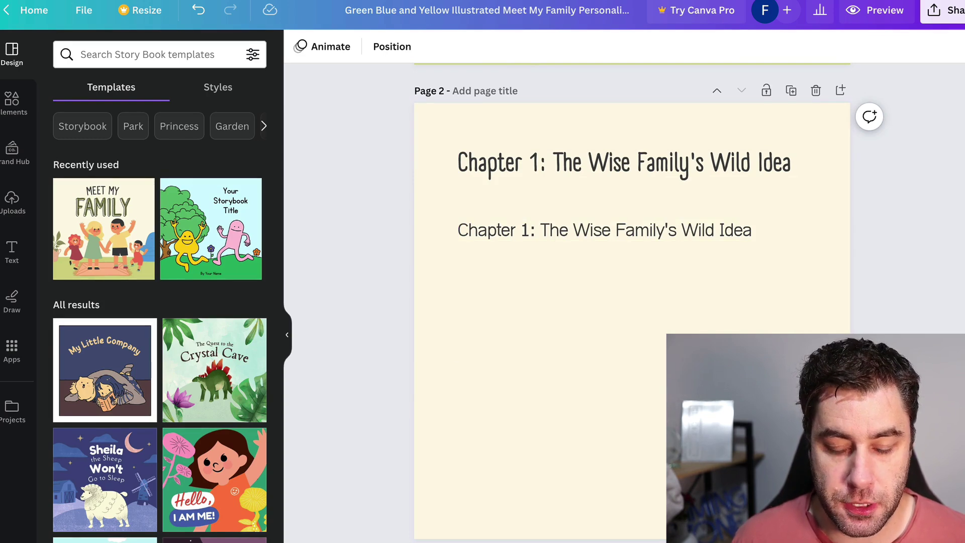
pyautogui.hotkey('alt', 'Tab')
# Paste the first three Chapter 1 paragraphs over the heading copy on page 2
pyautogui.click(431, 114)
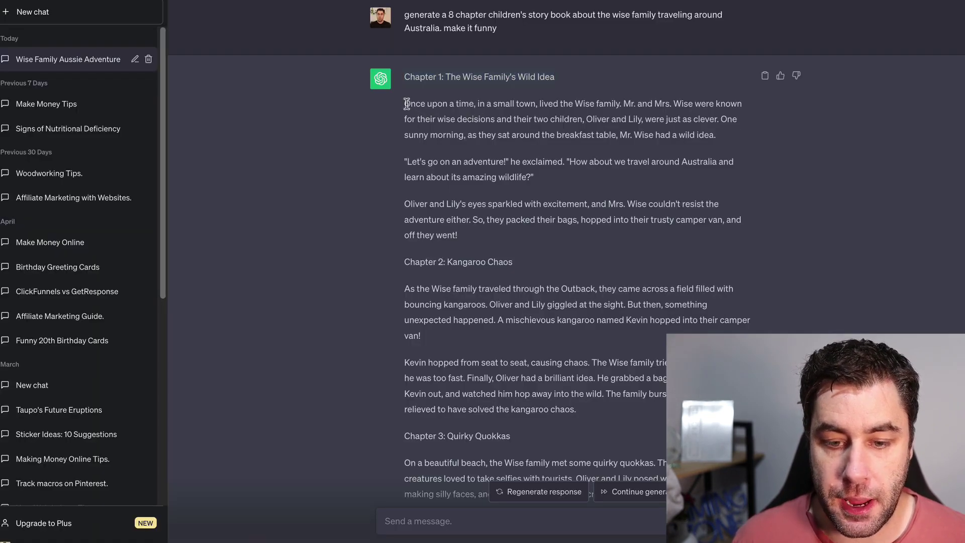
pyautogui.moveTo(405, 103); pyautogui.dragTo(478, 230)
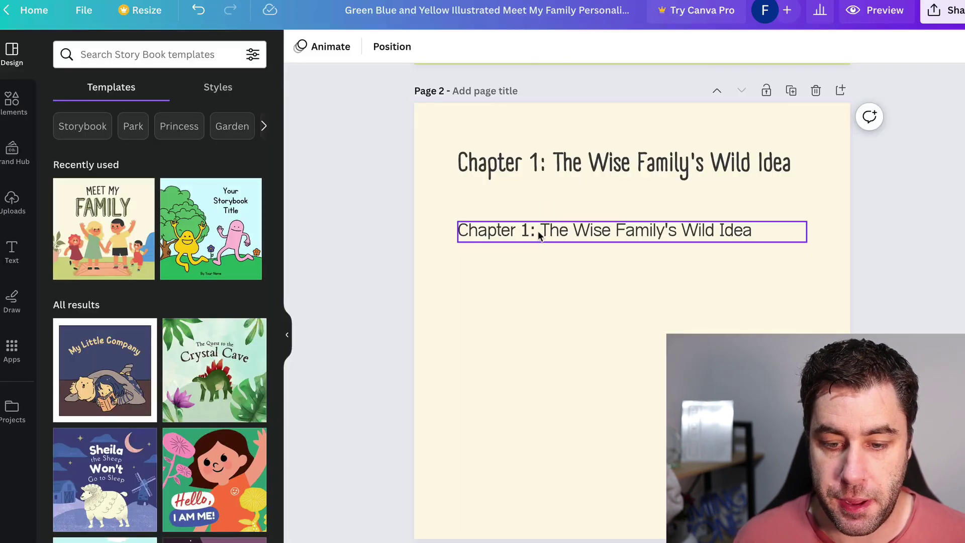
pyautogui.doubleClick(744, 231)
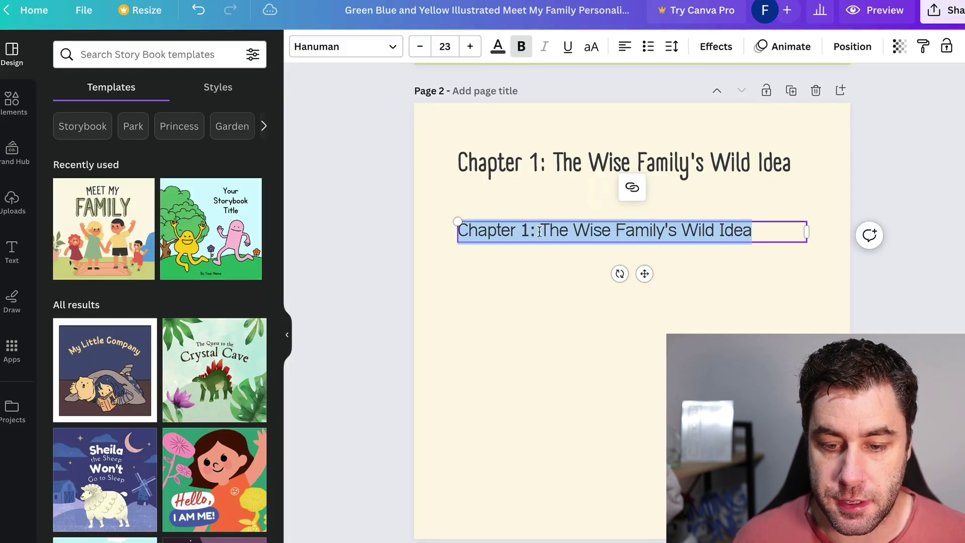
pyautogui.moveTo(767, 233); pyautogui.dragTo(462, 234)
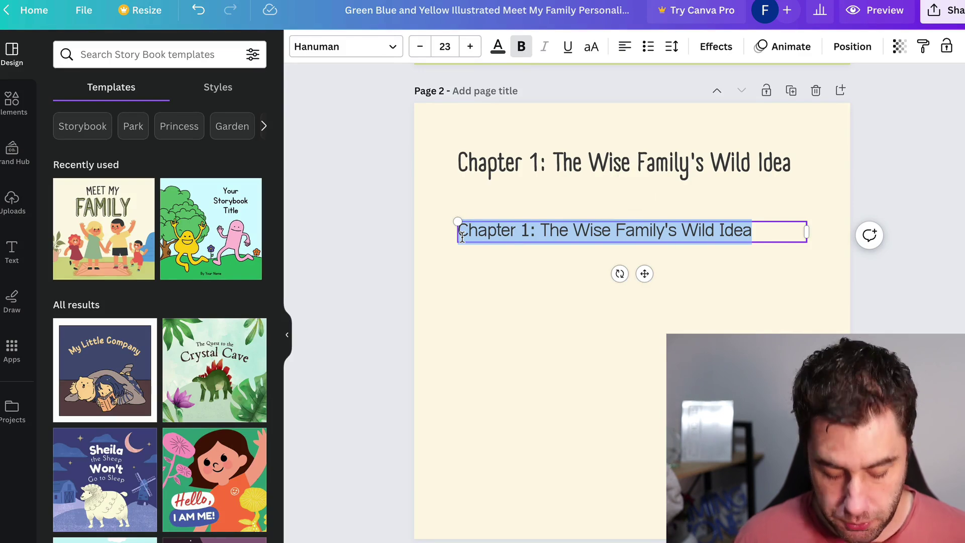
pyautogui.hotkey('ctrl', 'v')
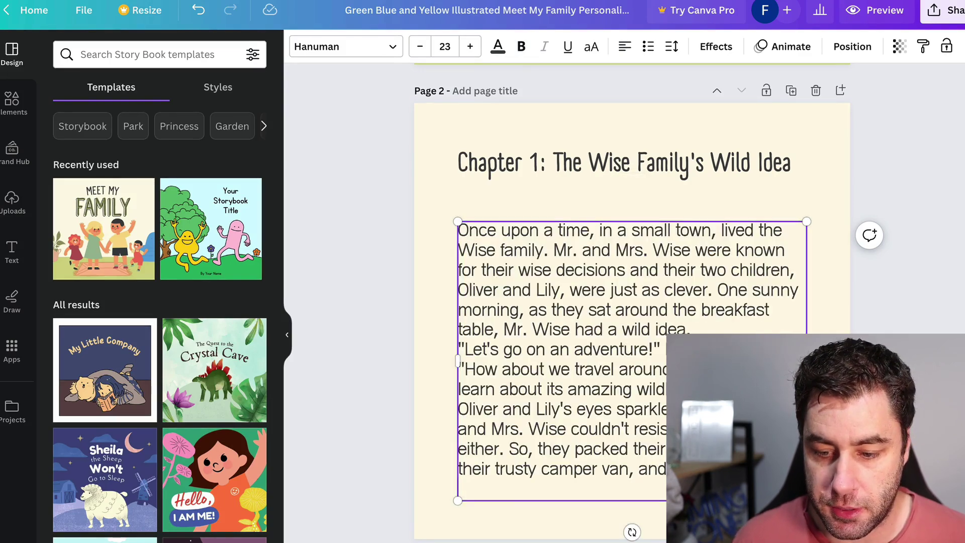
# Set the story text to size 19 and add blank lines between paragraphs
pyautogui.moveTo(679, 490); pyautogui.dragTo(454, 223)
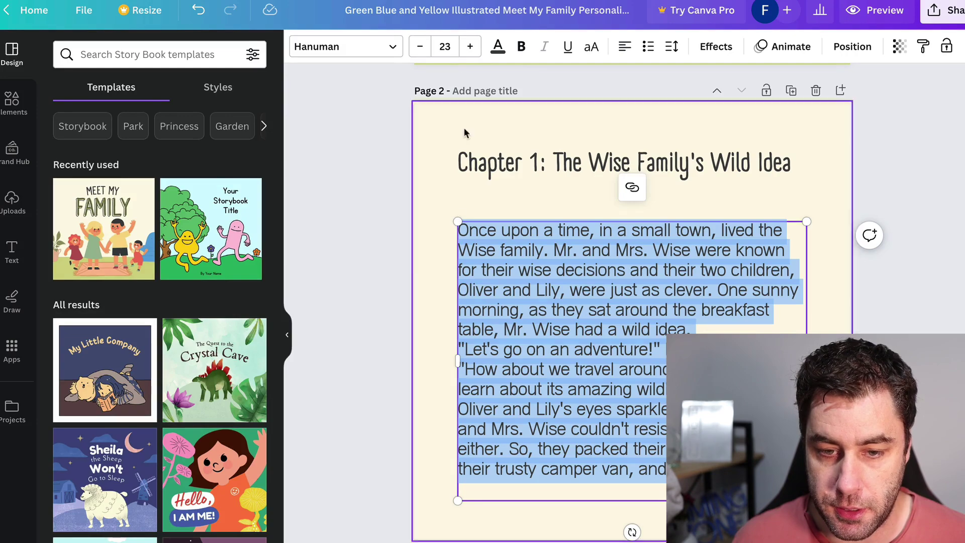
pyautogui.click(422, 47)
pyautogui.click(422, 47)
pyautogui.click(422, 46)
pyautogui.click(422, 47)
pyautogui.click(716, 296)
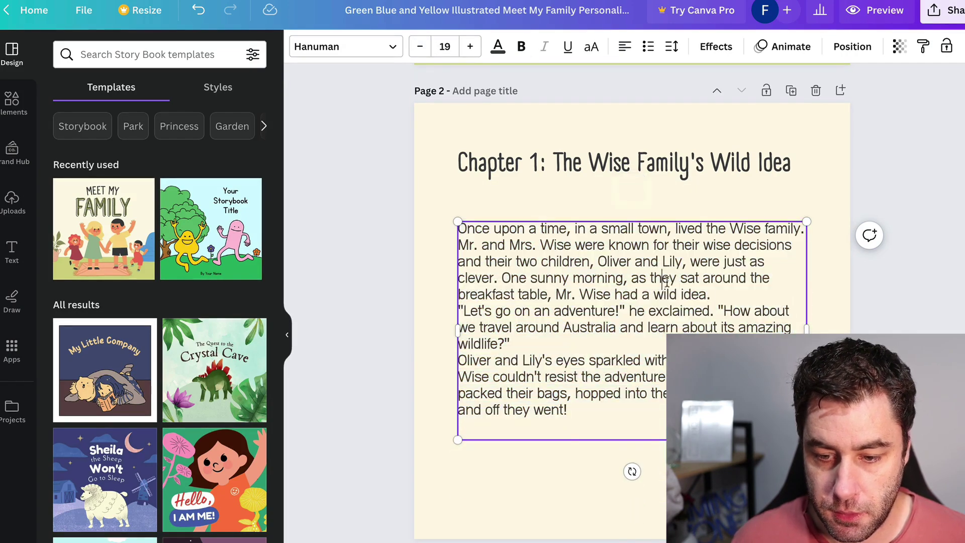
pyautogui.press('Return')
pyautogui.click(587, 356)
pyautogui.press('Return')
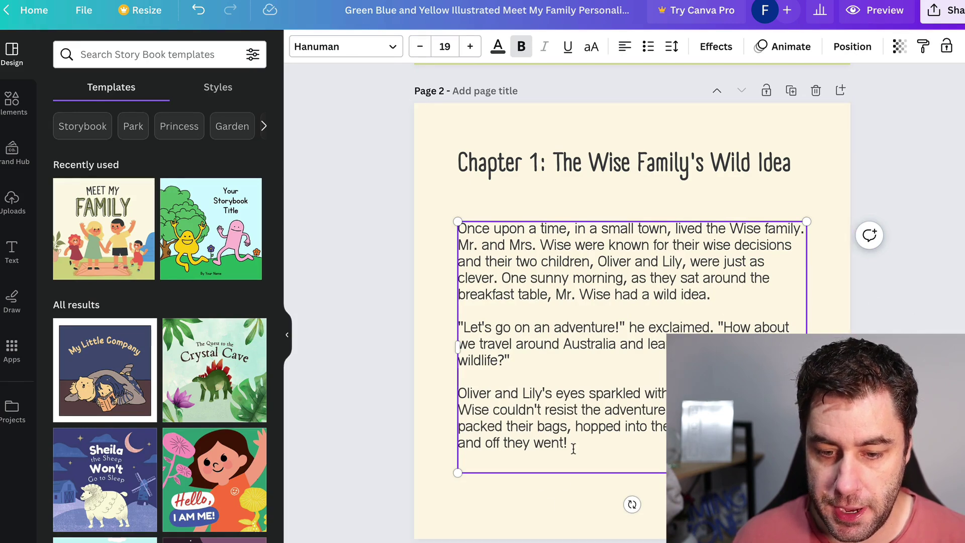
# Centre the story text and nudge its box up slightly
pyautogui.moveTo(570, 446); pyautogui.dragTo(472, 222)
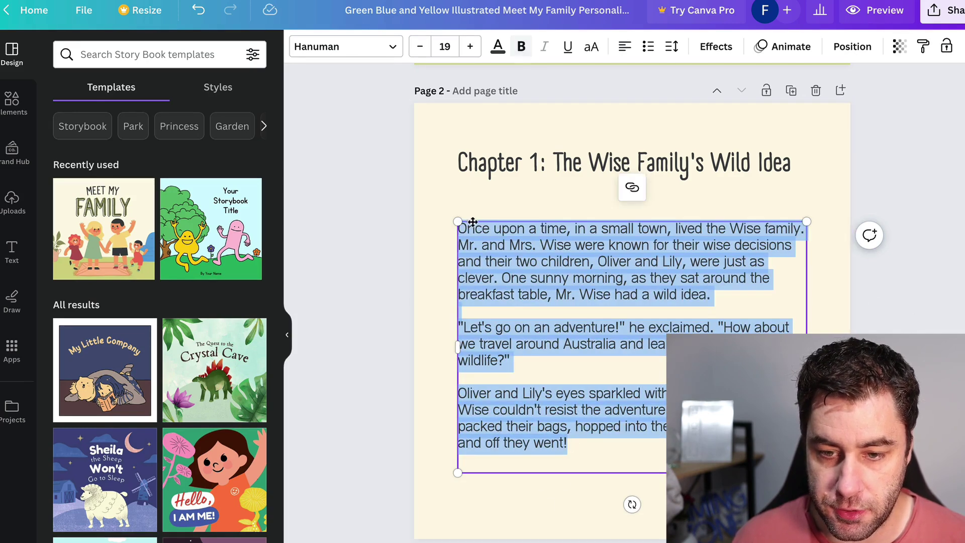
pyautogui.click(624, 46)
pyautogui.click(449, 220)
pyautogui.moveTo(573, 259); pyautogui.dragTo(571, 243)
pyautogui.moveTo(553, 276); pyautogui.dragTo(554, 275)
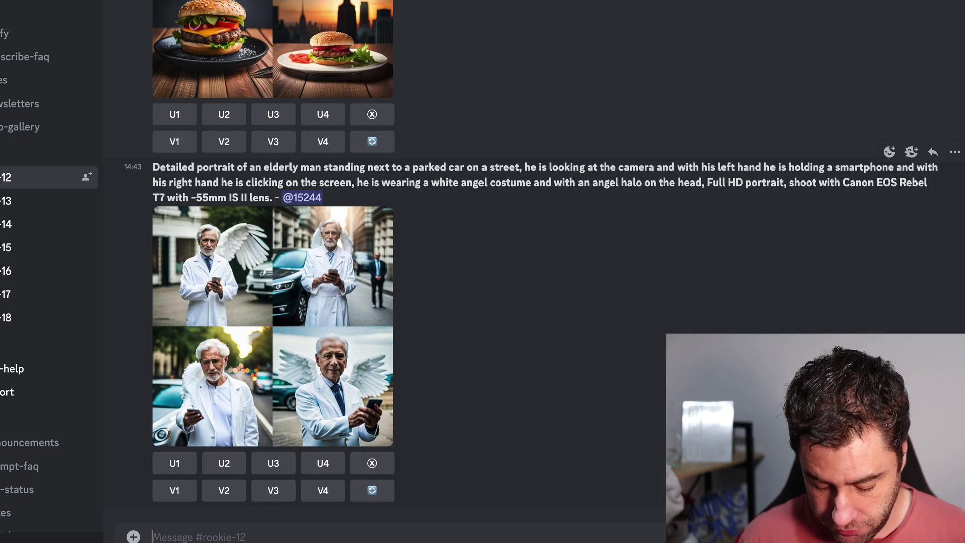
# Start the /imagine command in the message box and scroll through the channel's images
pyautogui.write('/Image')
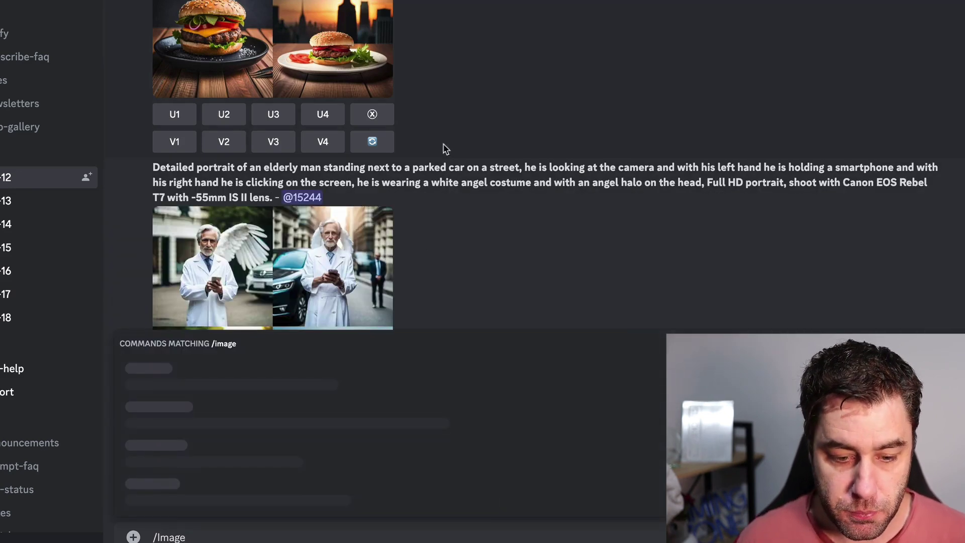
pyautogui.press('BackSpace')
pyautogui.press('BackSpace')
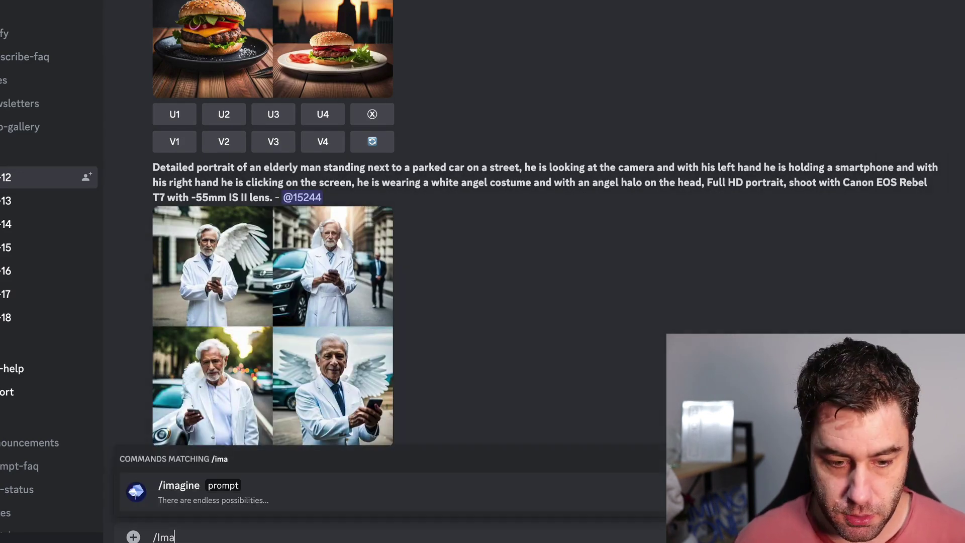
pyautogui.click(242, 498)
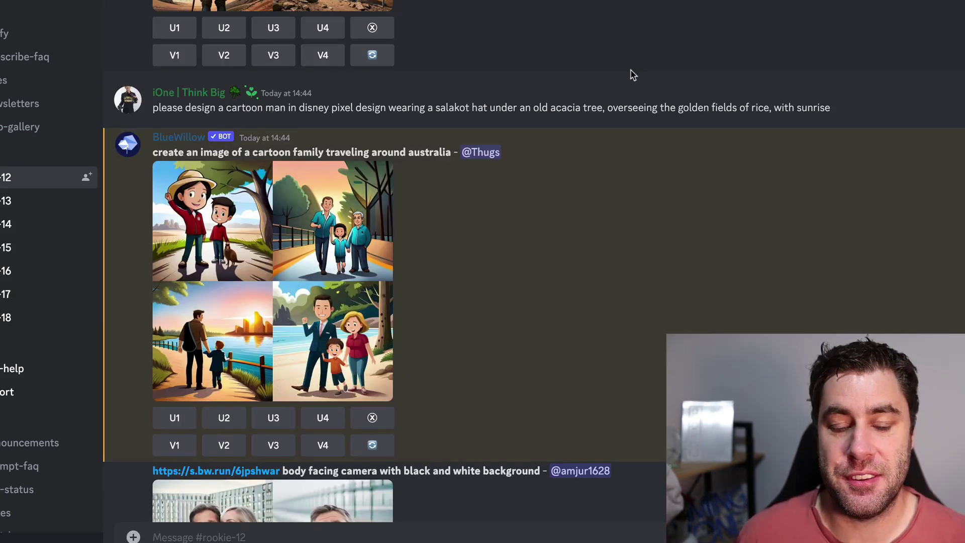
pyautogui.scroll(10, 559, 200)
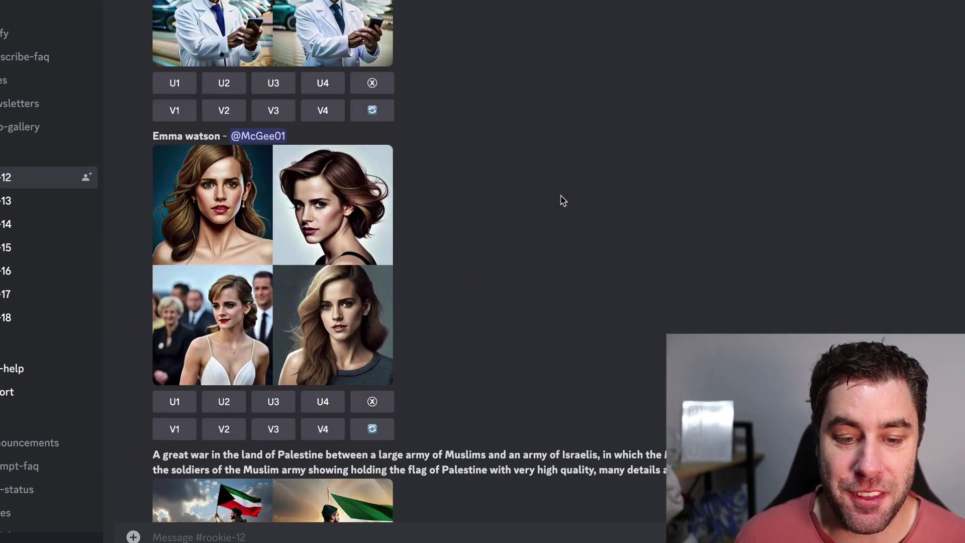
pyautogui.scroll(-10, 562, 200)
pyautogui.scroll(-4, 562, 200)
pyautogui.scroll(2, 561, 200)
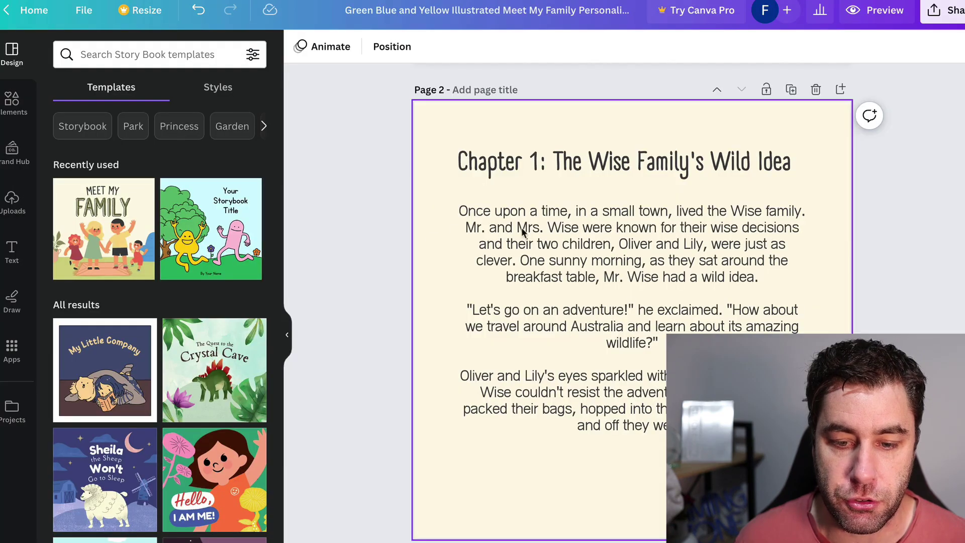
pyautogui.scroll(10, 523, 231)
pyautogui.scroll(-2, 552, 284)
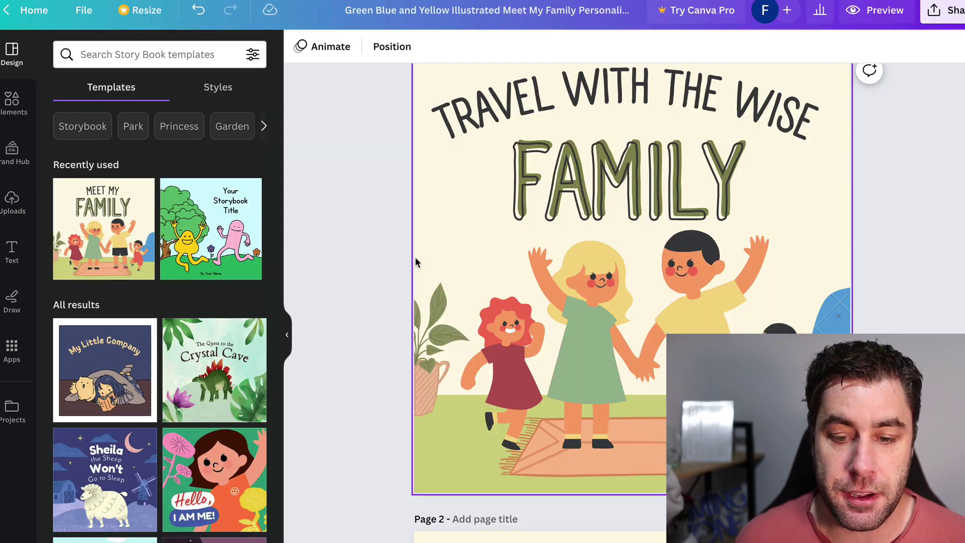
pyautogui.scroll(-6, 415, 256)
pyautogui.scroll(2, 415, 256)
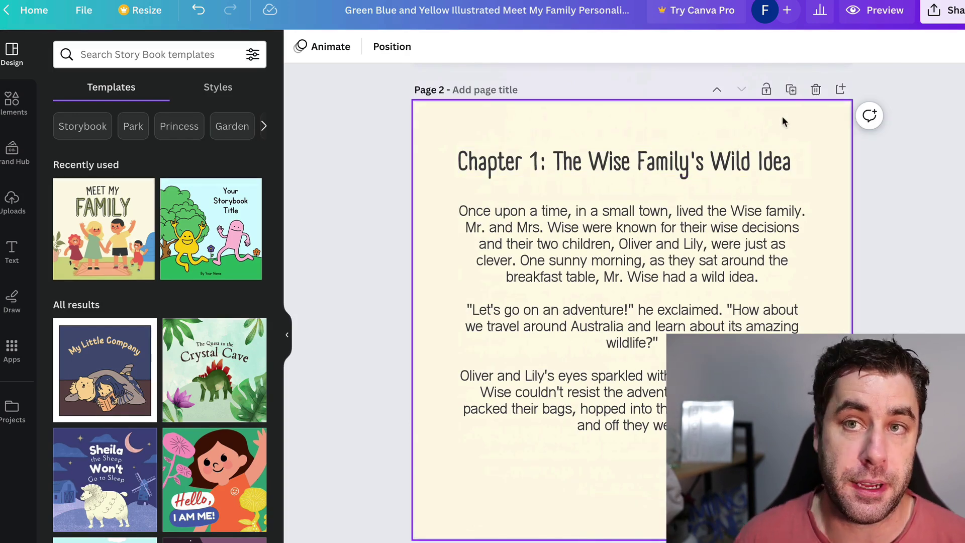
# Duplicate page 2 as page 3 and retitle it with a centred 'Chapter 2: Kangaroo Chaos'
pyautogui.click(790, 91)
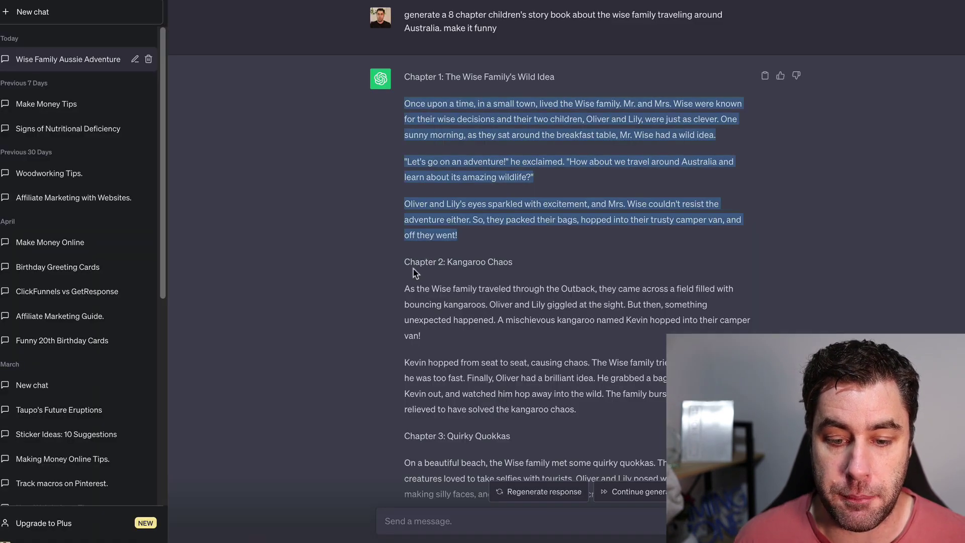
pyautogui.click(409, 261)
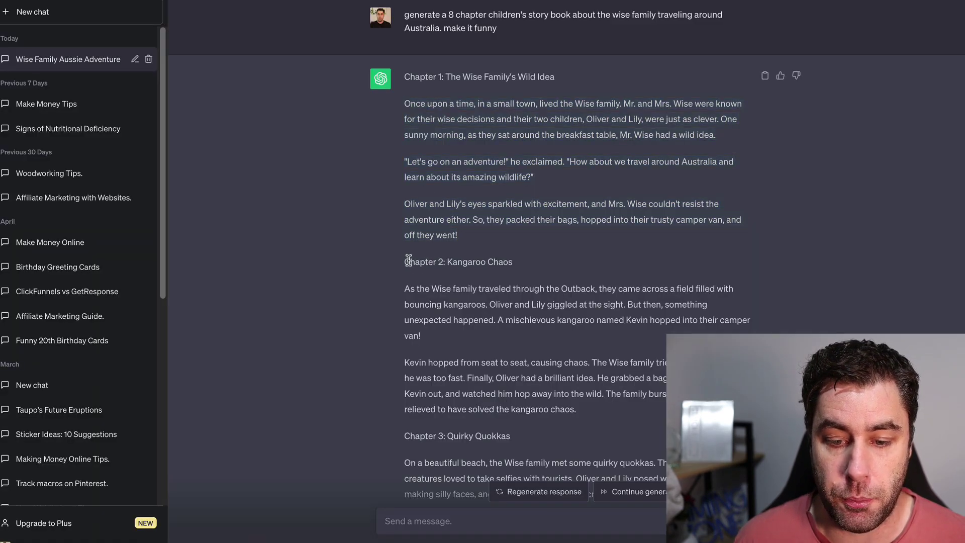
pyautogui.moveTo(408, 260); pyautogui.dragTo(508, 262)
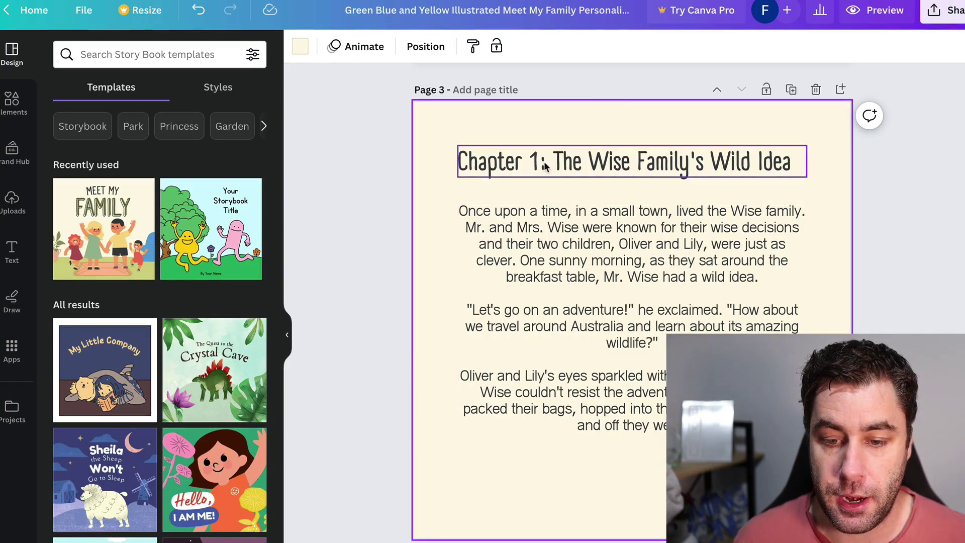
pyautogui.click(545, 166)
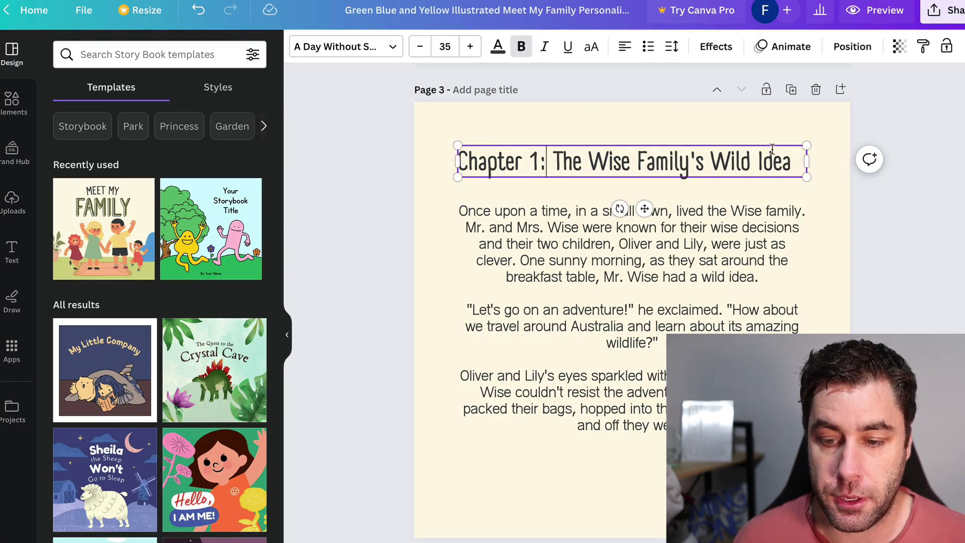
pyautogui.moveTo(792, 163); pyautogui.dragTo(462, 166)
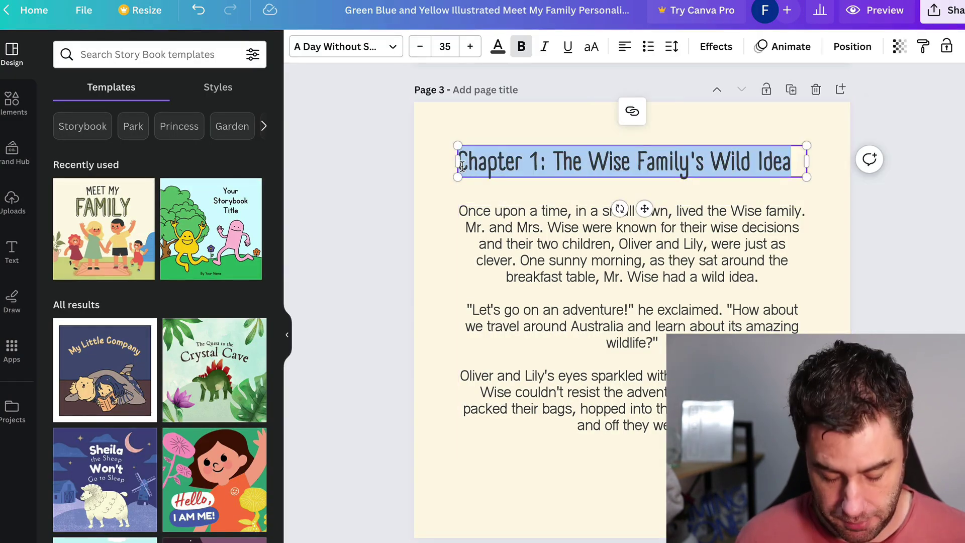
pyautogui.write('Chapter 2: Kangaroo Chaos')
pyautogui.moveTo(695, 163); pyautogui.dragTo(458, 166)
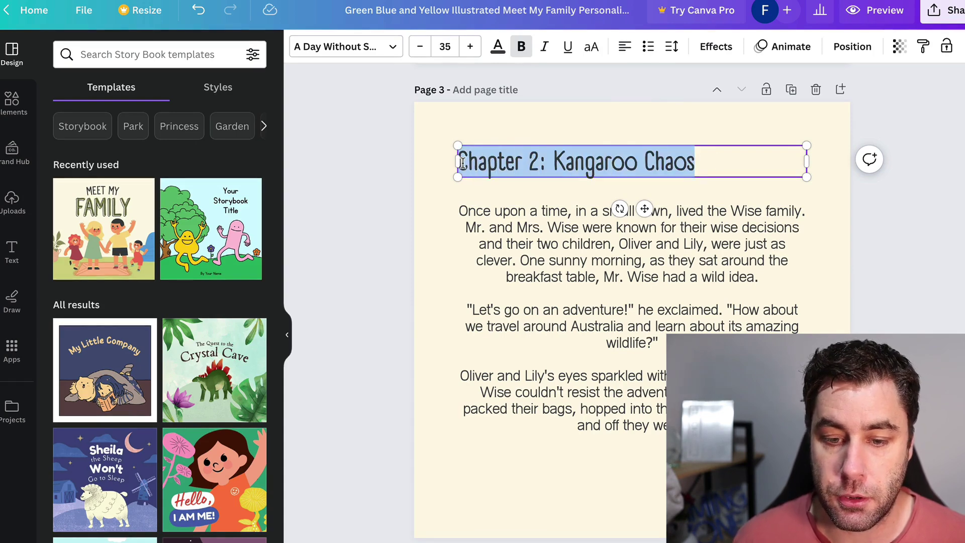
pyautogui.click(624, 46)
pyautogui.click(352, 194)
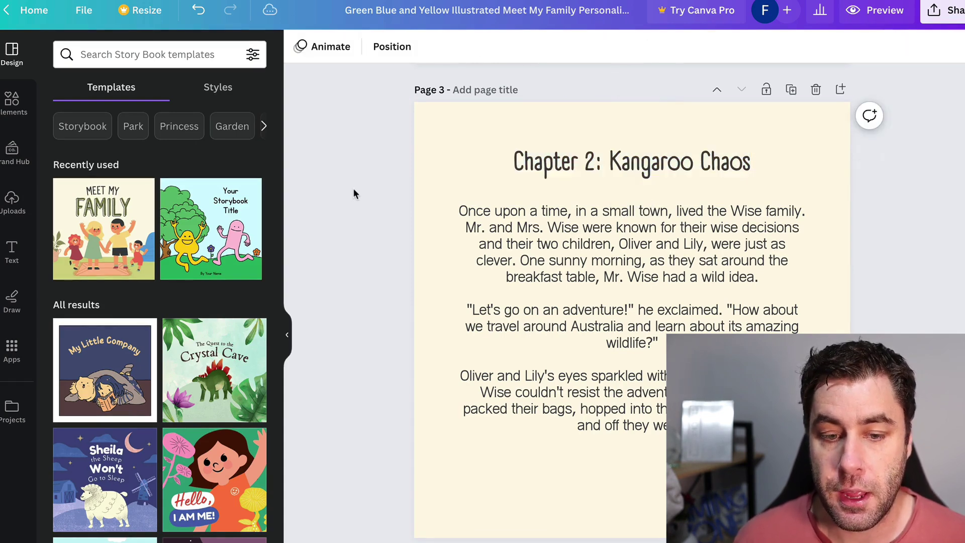
# Replace page 3's body with the two Kangaroo Chaos paragraphs, separated by a blank line
pyautogui.hotkey('alt', 'Tab')
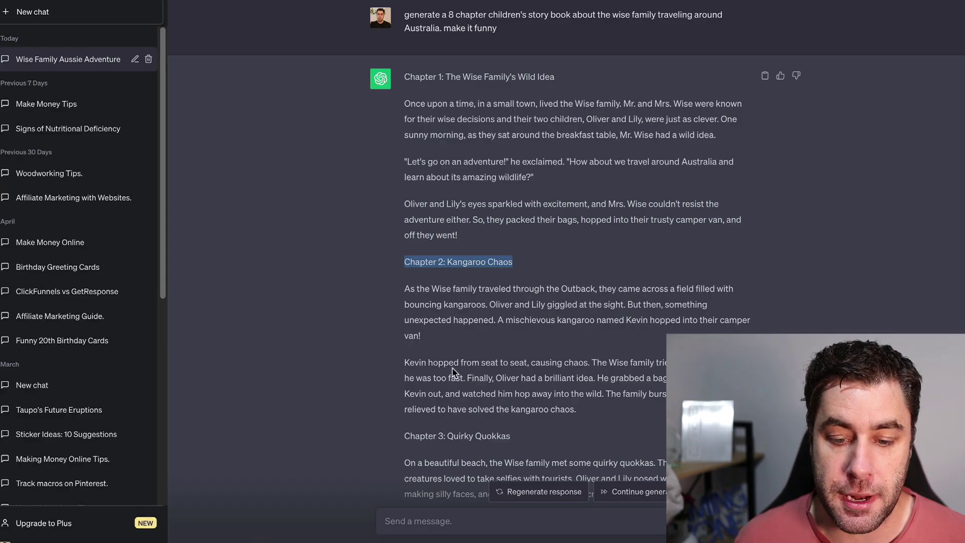
pyautogui.tripleClick(431, 258)
pyautogui.scroll(-2, 490, 379)
pyautogui.moveTo(576, 324); pyautogui.dragTo(405, 209)
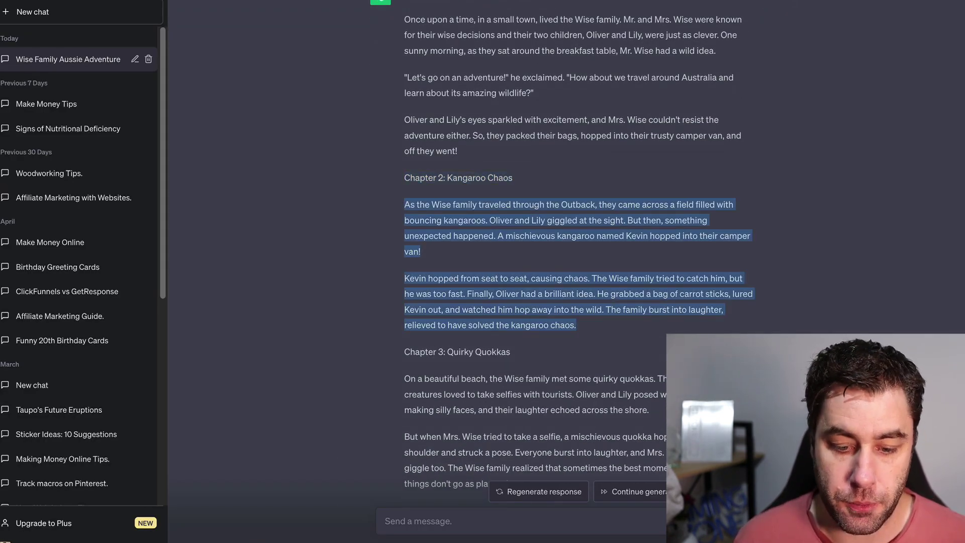
pyautogui.hotkey('alt', 'Tab')
pyautogui.click(620, 329)
pyautogui.moveTo(673, 431); pyautogui.dragTo(461, 217)
pyautogui.hotkey('ctrl', 'v')
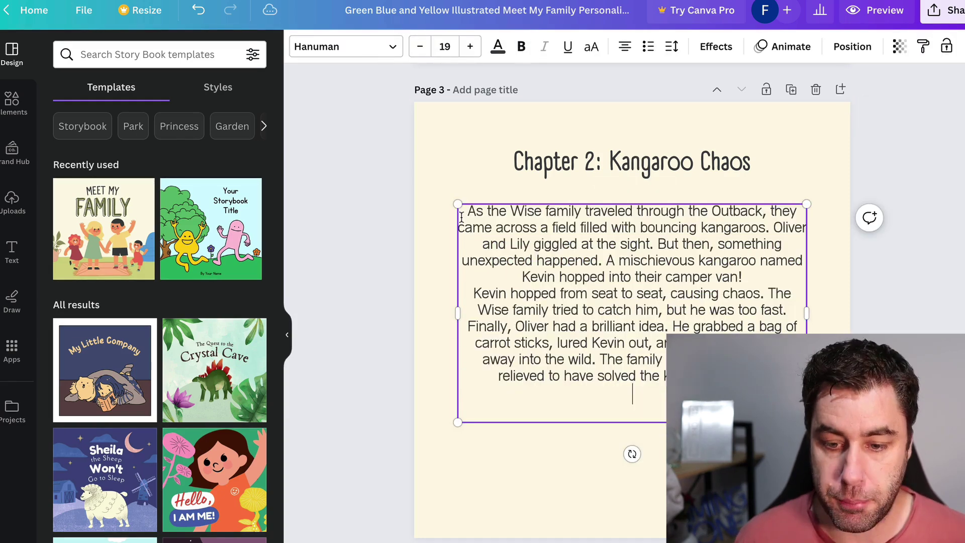
pyautogui.click(759, 274)
pyautogui.press('Return')
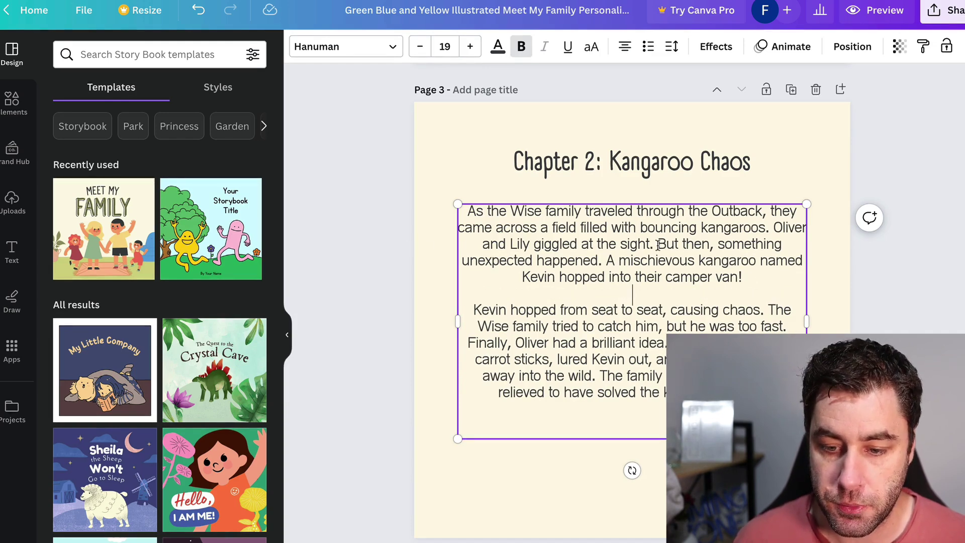
pyautogui.click(393, 269)
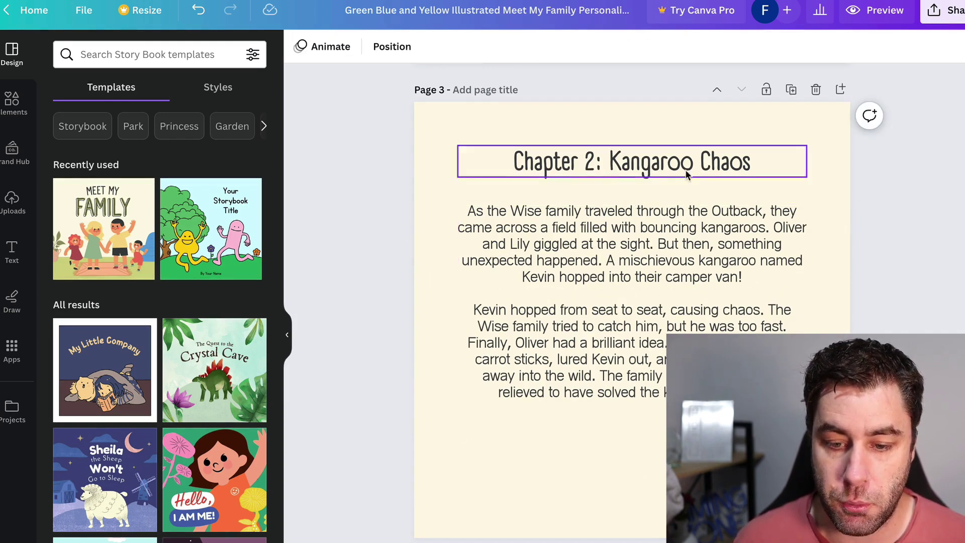
pyautogui.scroll(15, 546, 216)
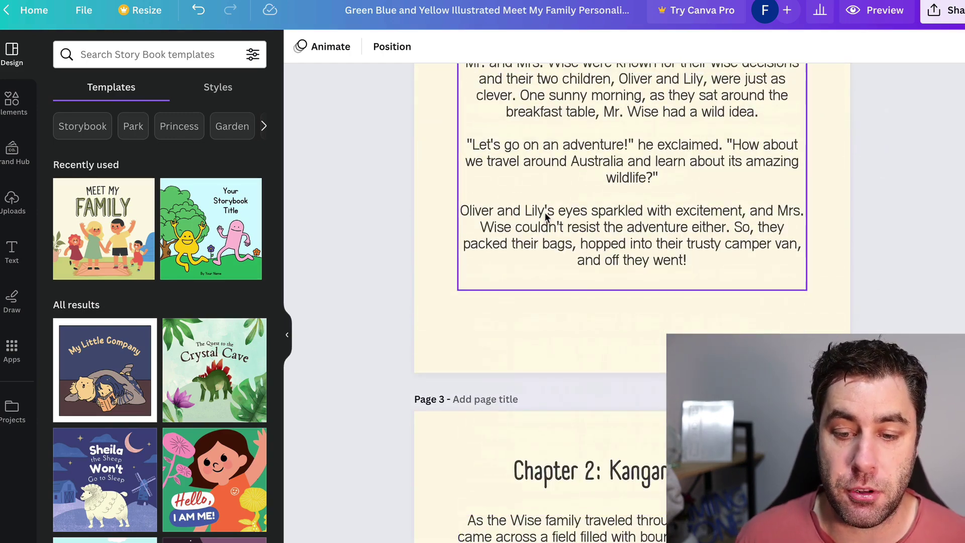
pyautogui.scroll(-15, 651, 181)
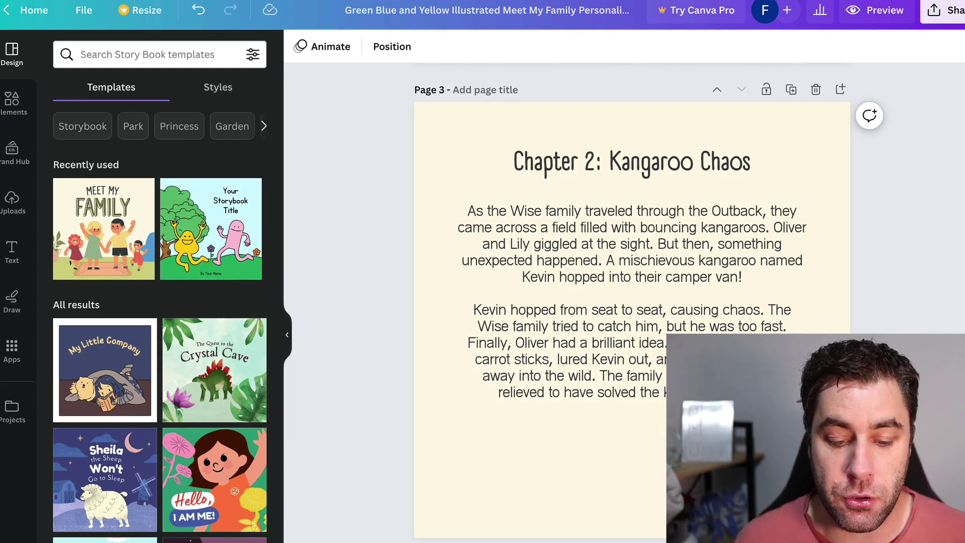
pyautogui.hotkey('alt', 'Tab')
pyautogui.scroll(2, 334, 379)
pyautogui.click(335, 379)
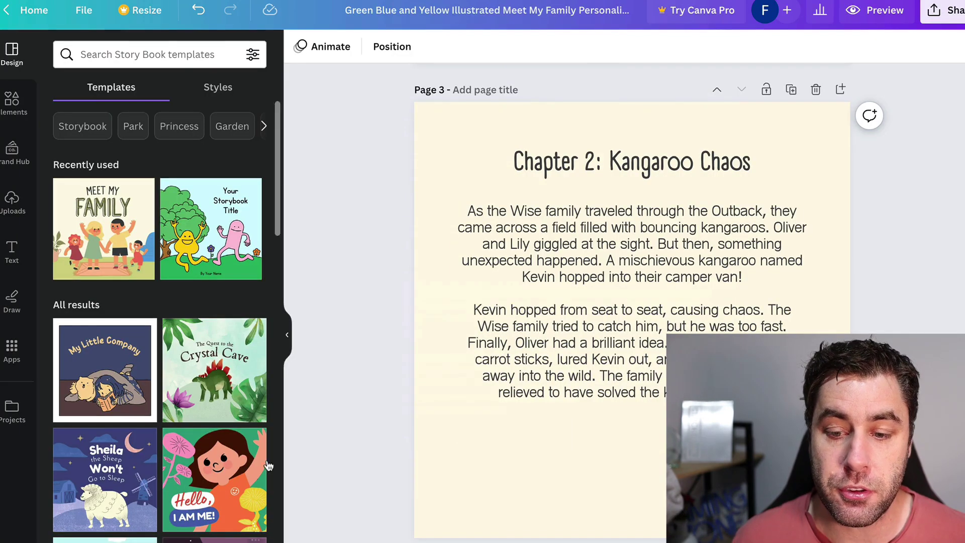
# Bring up the storybook's Download panel from Share, with PDF Print as file type
pyautogui.click(940, 12)
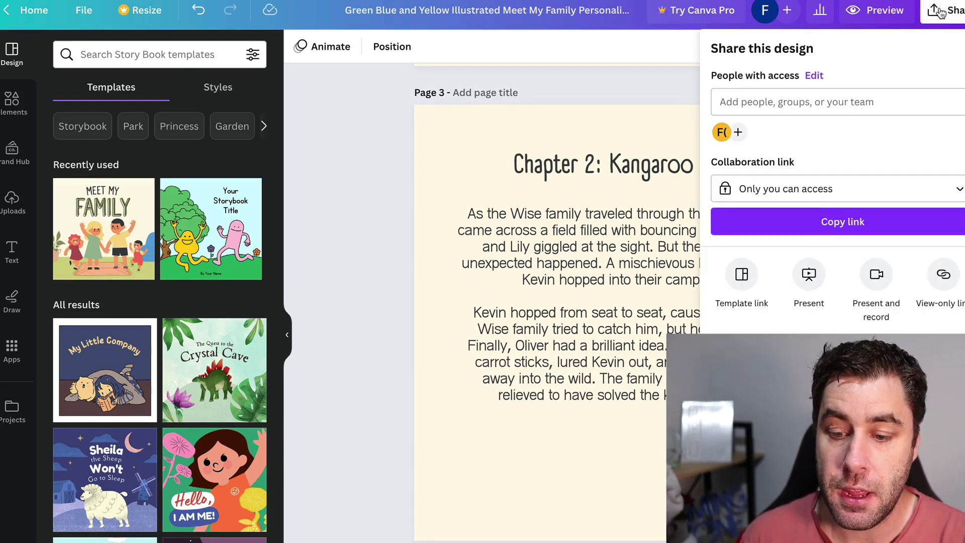
pyautogui.click(960, 274)
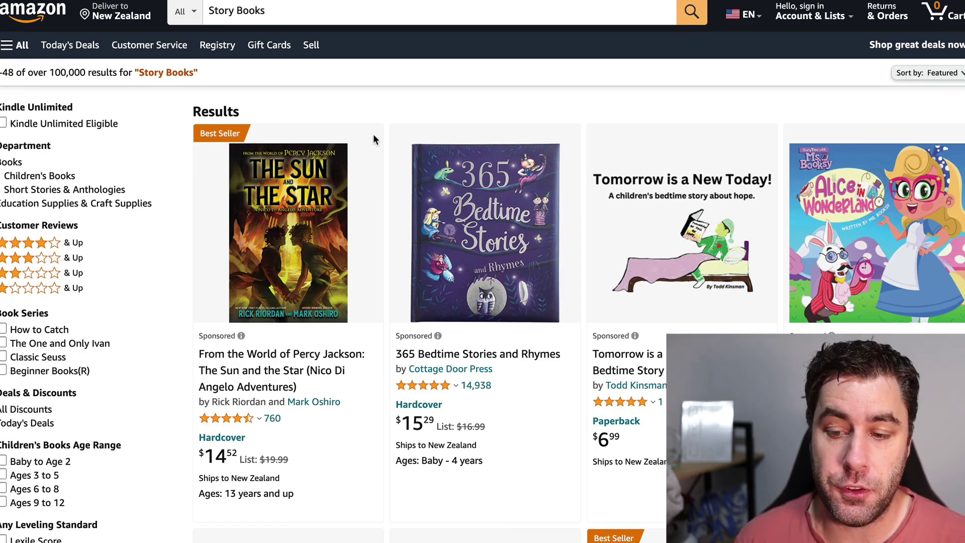
pyautogui.scroll(-3, 310, 81)
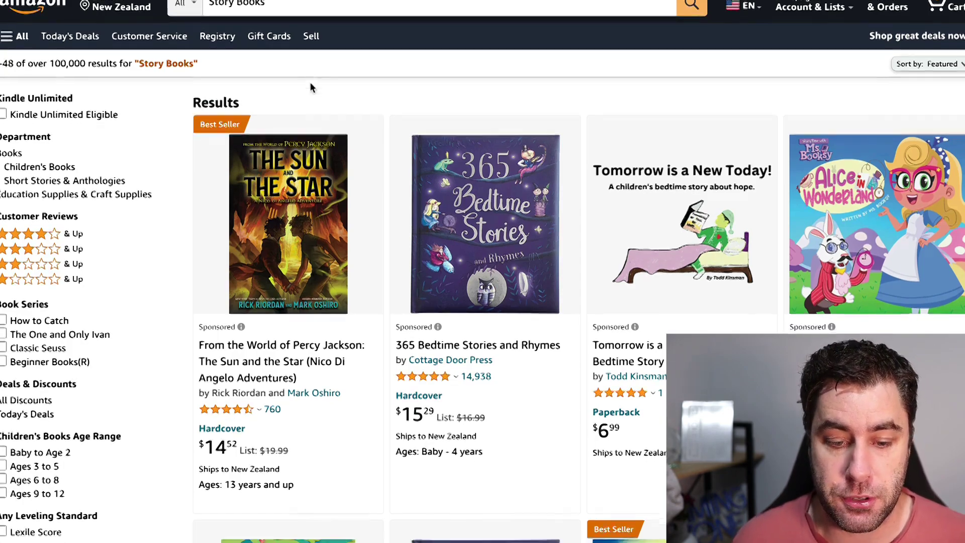
pyautogui.scroll(-5, 355, 206)
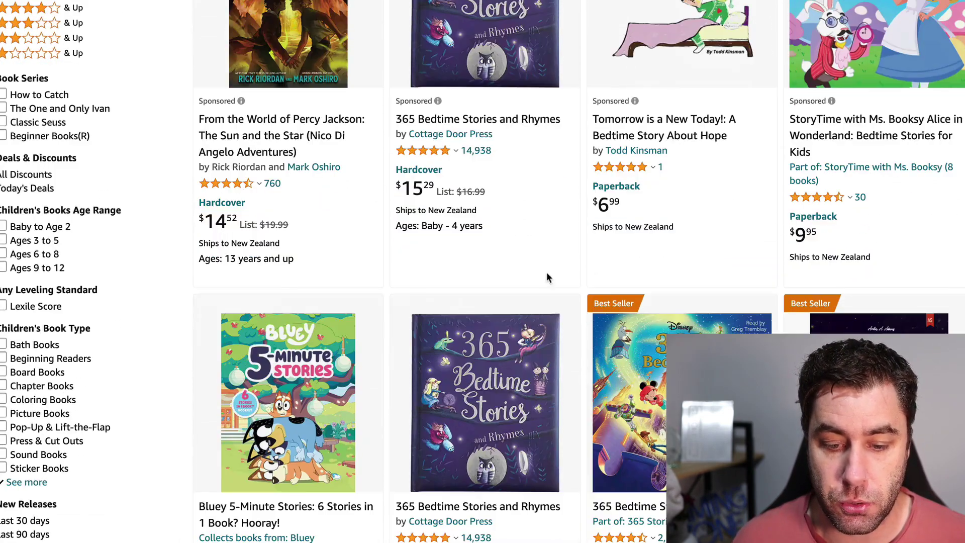
pyautogui.scroll(-5, 372, 280)
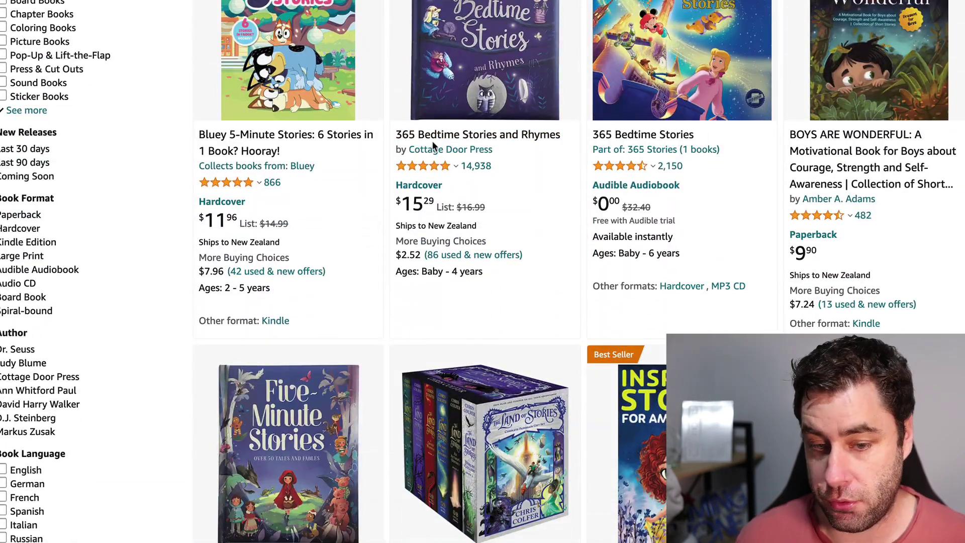
pyautogui.scroll(2, 507, 143)
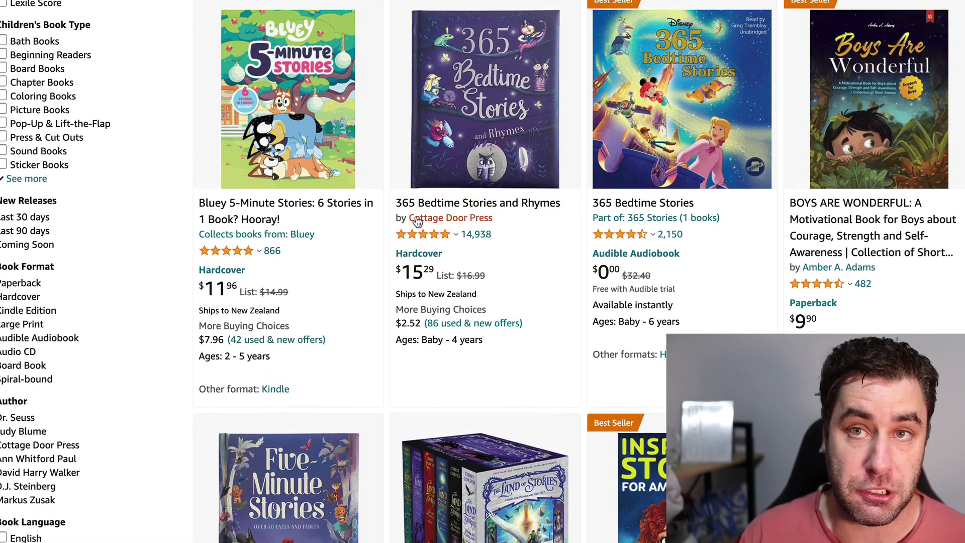
pyautogui.scroll(-15, 532, 254)
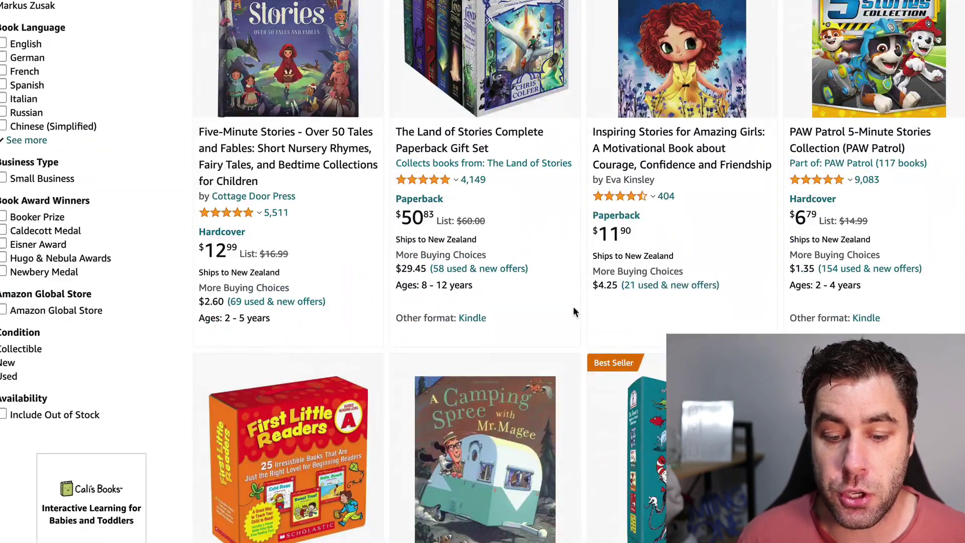
pyautogui.scroll(20, 552, 299)
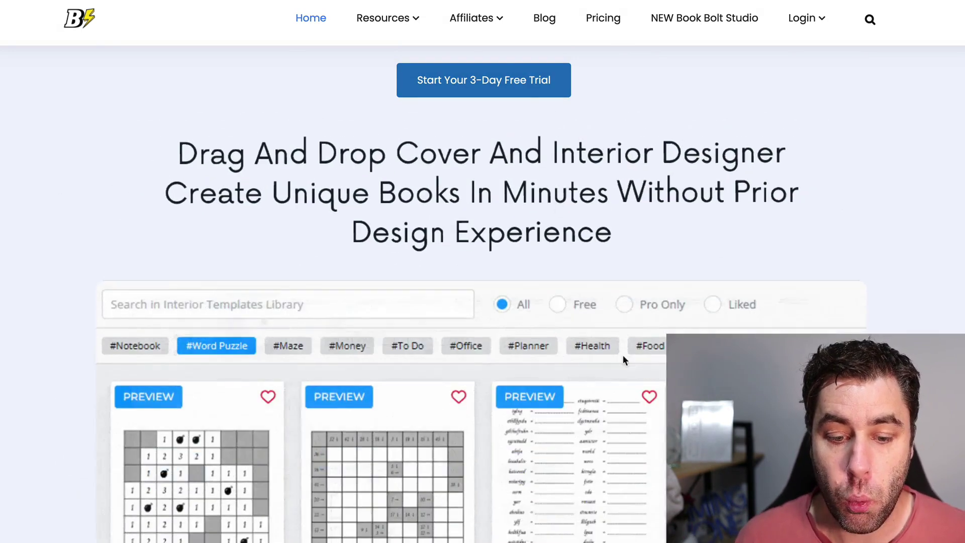
pyautogui.scroll(-6, 274, 274)
pyautogui.scroll(5, 274, 276)
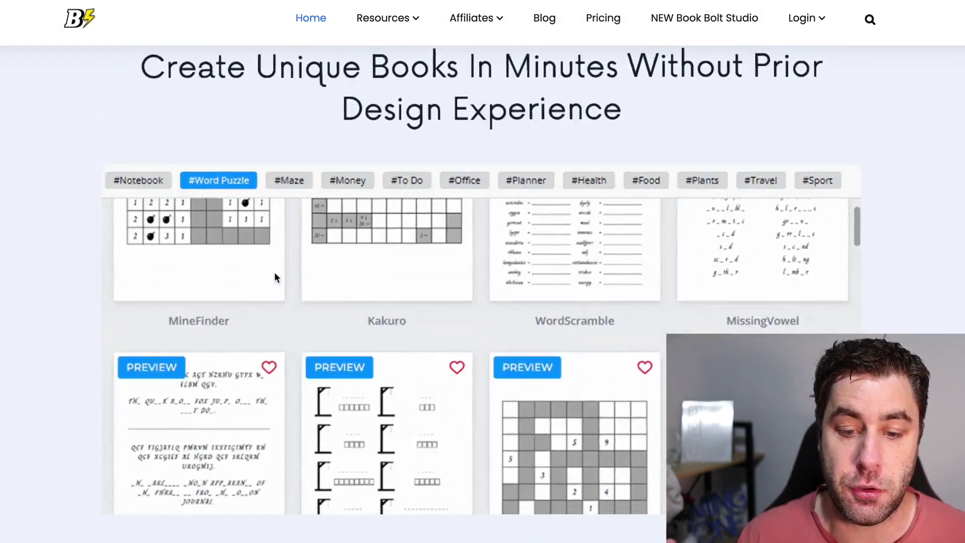
pyautogui.scroll(-10, 535, 230)
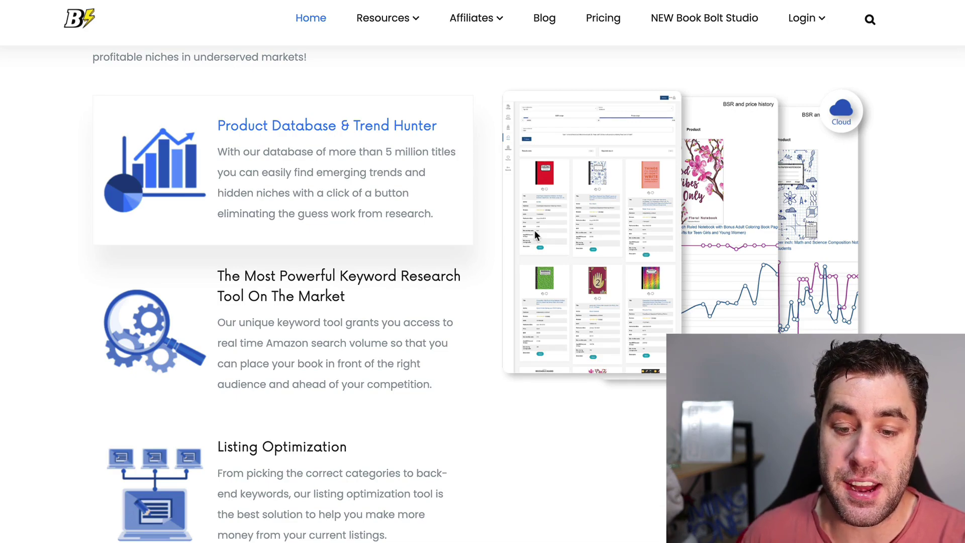
pyautogui.scroll(-3, 594, 166)
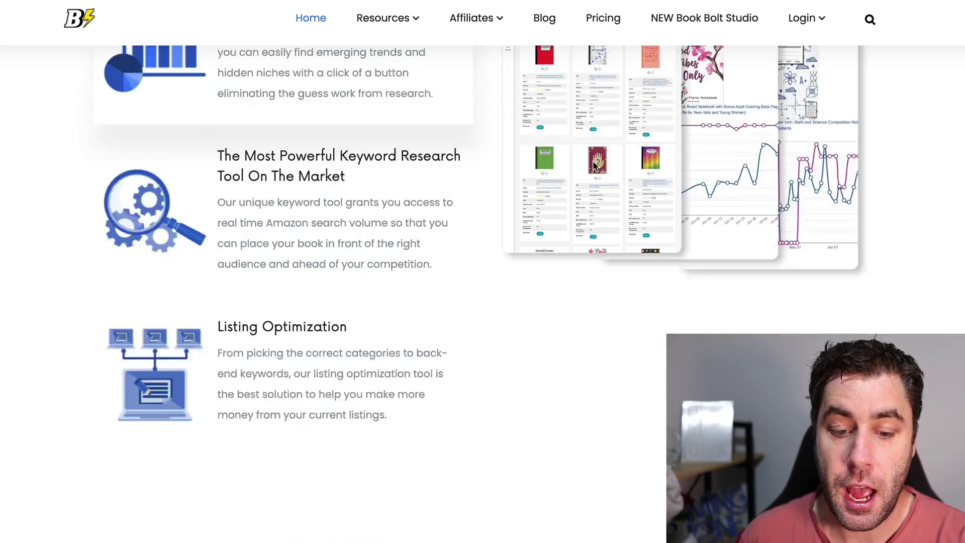
pyautogui.scroll(-8, 593, 162)
pyautogui.scroll(-4, 593, 161)
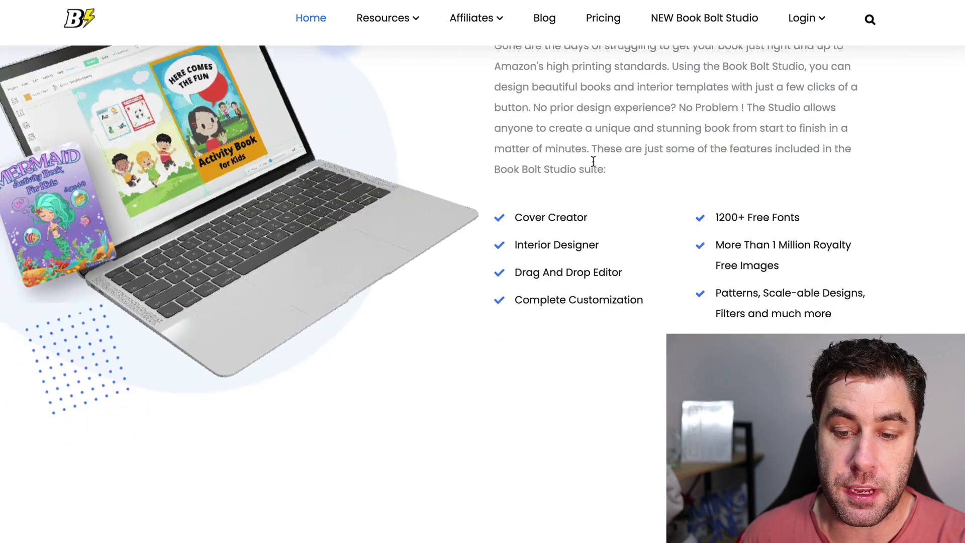
pyautogui.scroll(-7, 593, 161)
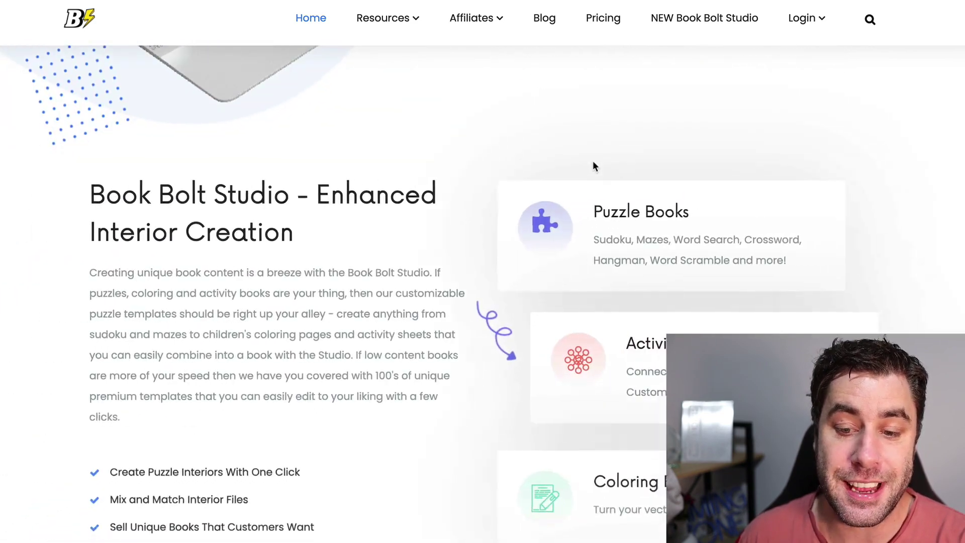
pyautogui.scroll(-2, 593, 162)
pyautogui.scroll(-8, 593, 162)
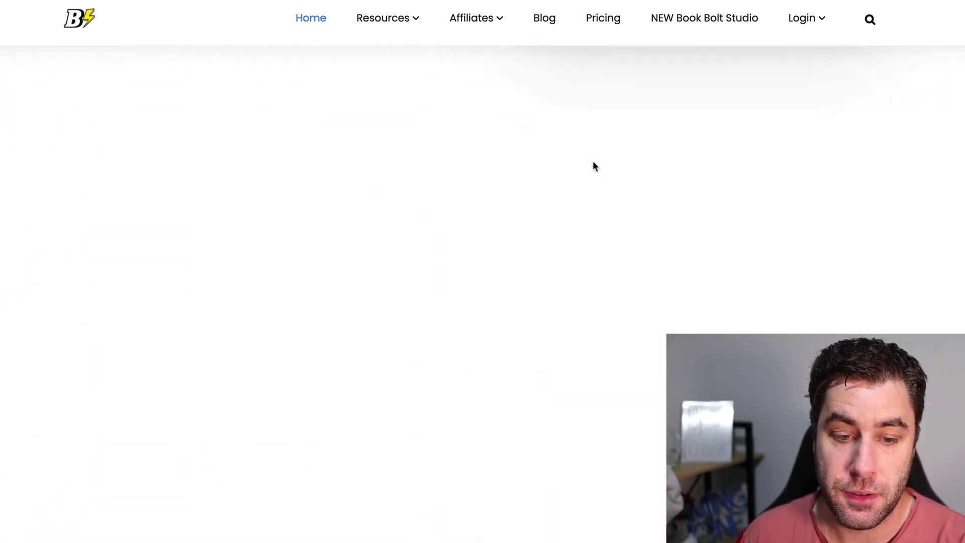
pyautogui.scroll(3, 593, 162)
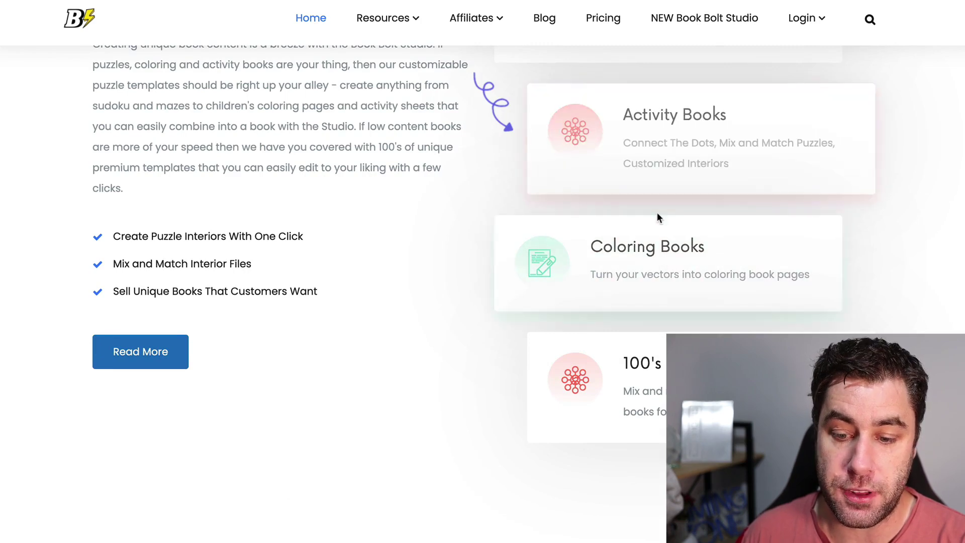